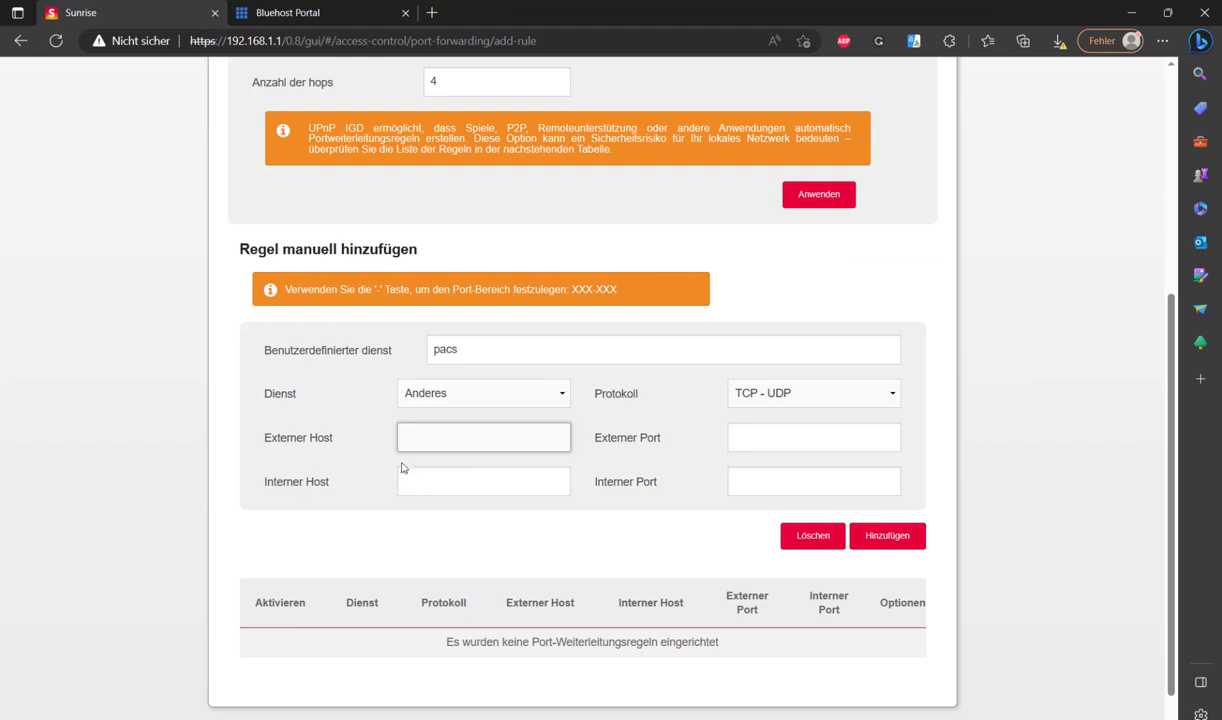
{"action": "type", "text": "84.72.87.241"}
{"action": "left_click", "coordinate": [757, 442]}
{"action": "type", "text": "4242"}
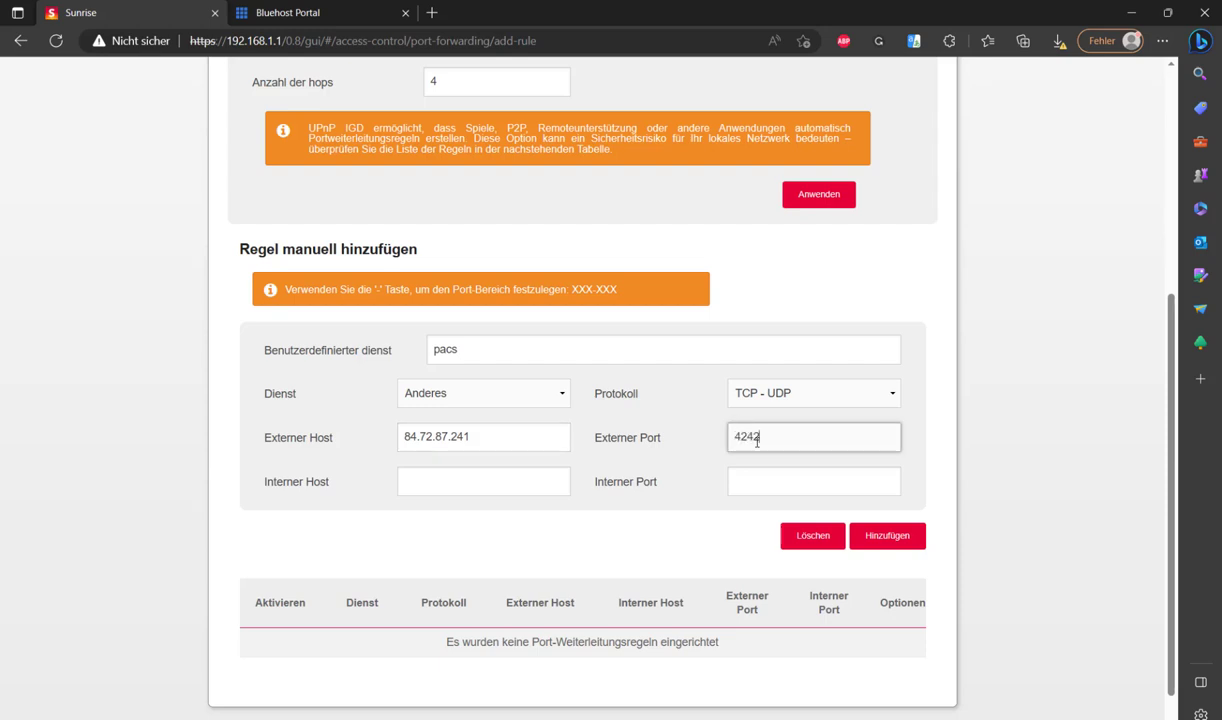
{"action": "left_click", "coordinate": [549, 485]}
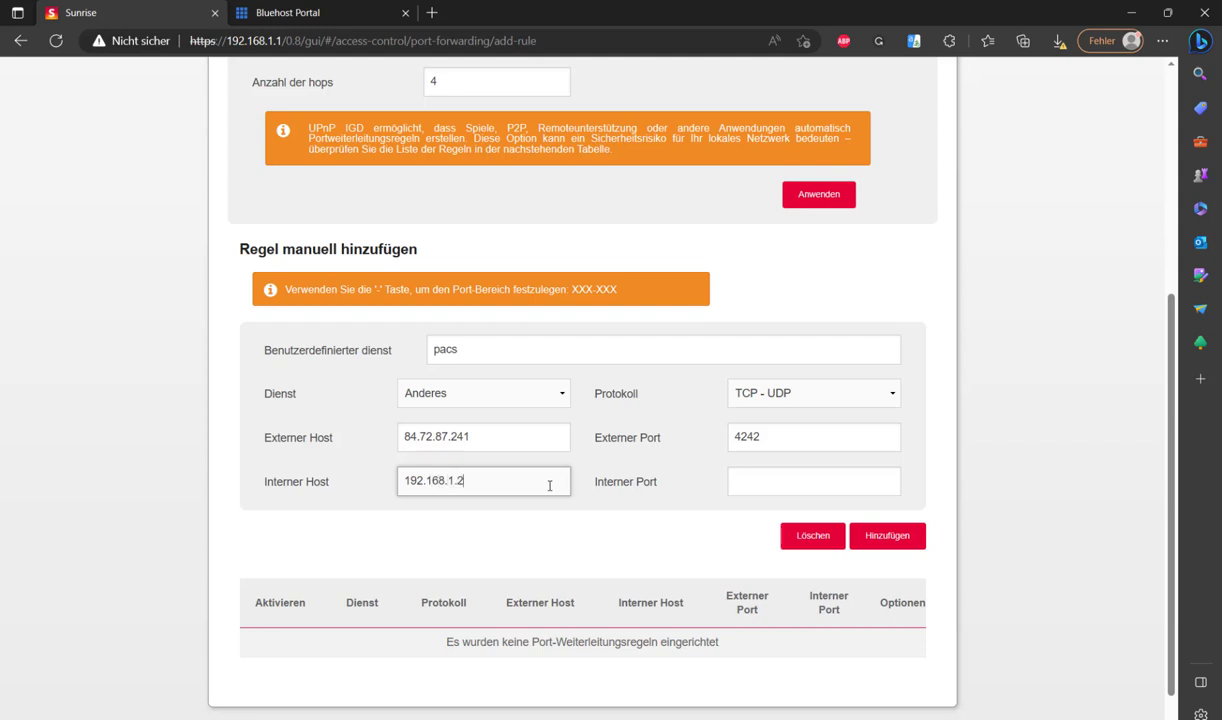
{"action": "type", "text": "192.168.1.22"}
{"action": "left_click", "coordinate": [761, 491]}
{"action": "type", "text": "4242"}
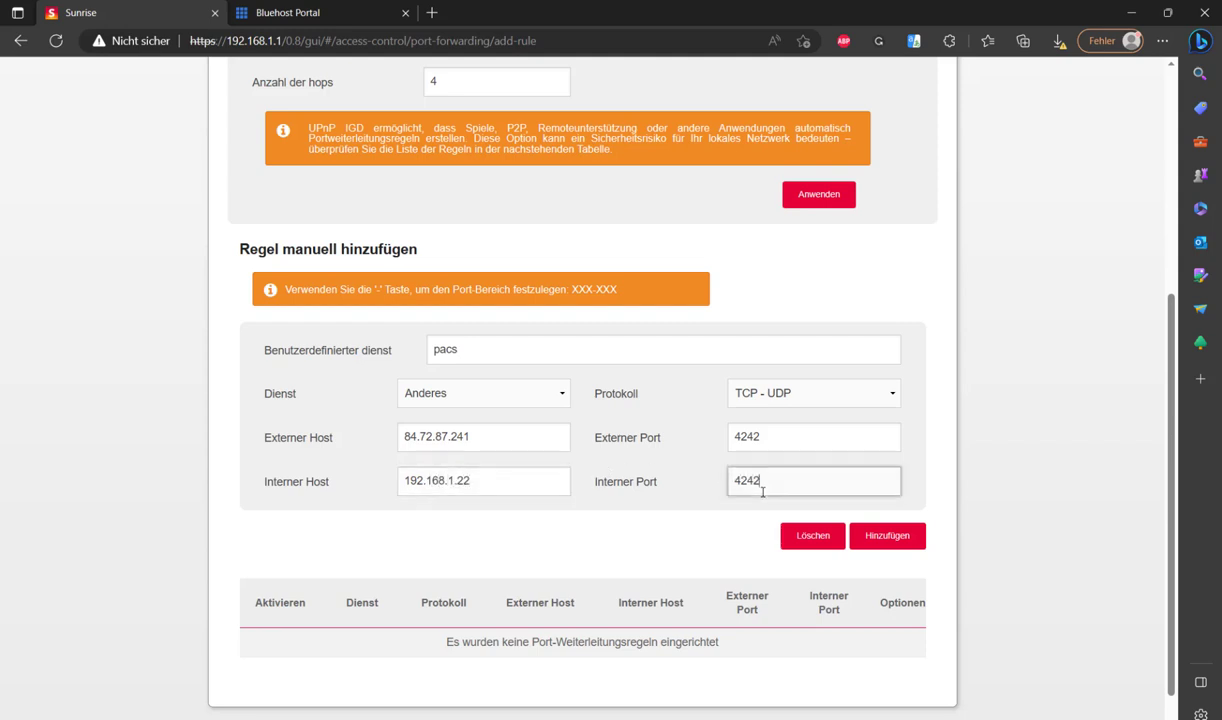
{"action": "left_click", "coordinate": [879, 537]}
{"action": "scroll", "coordinate": [690, 491], "scroll_direction": "down", "scroll_amount": 5}
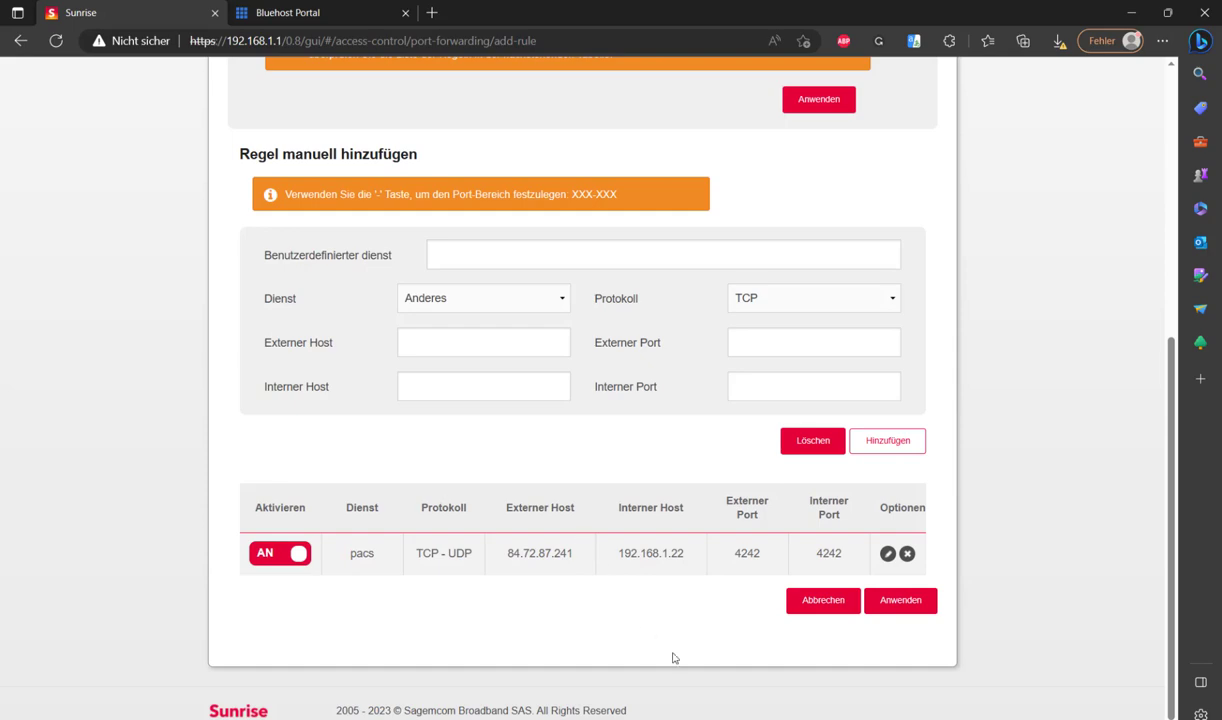
{"action": "left_click", "coordinate": [643, 719]}
{"action": "left_click", "coordinate": [943, 658]}
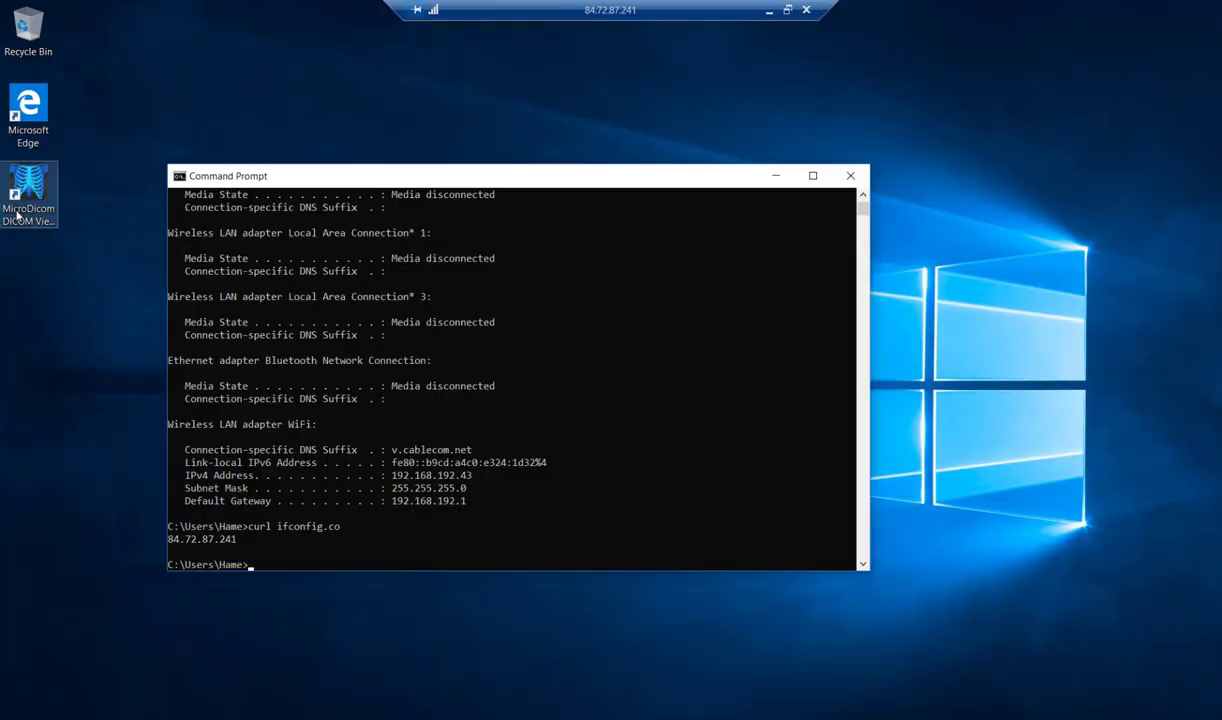
{"action": "double_click", "coordinate": [28, 108]}
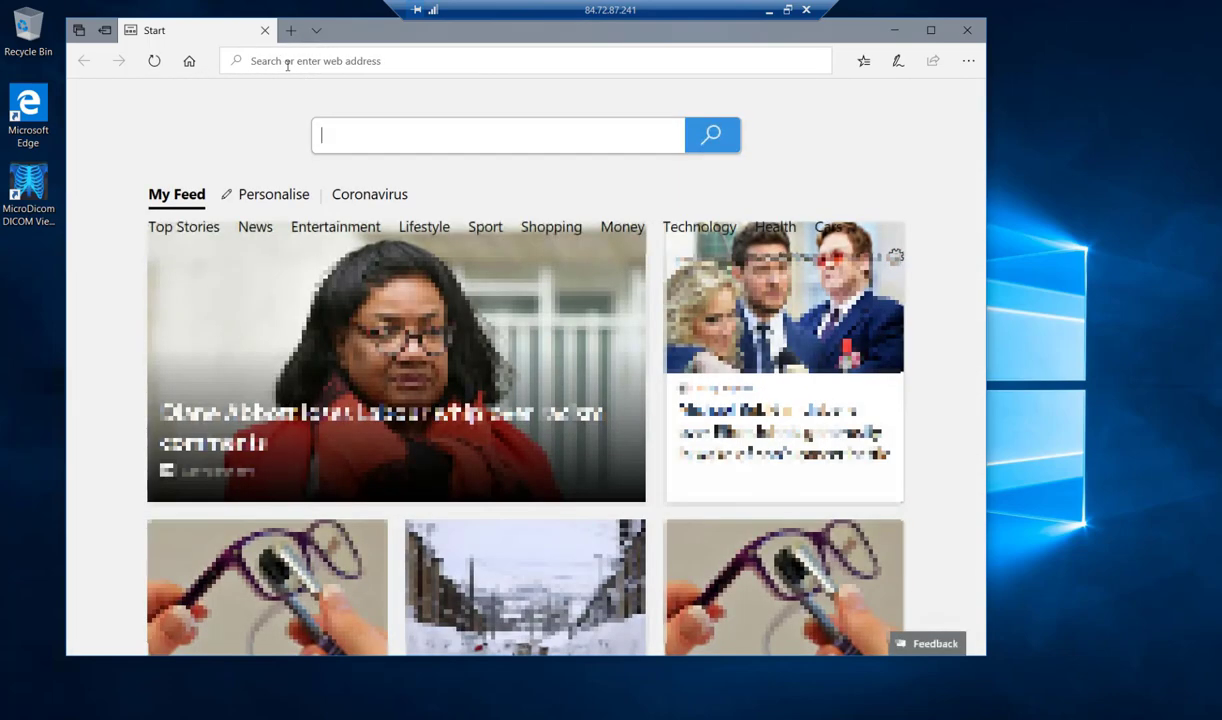
{"action": "type", "text": "192.168.192.1"}
{"action": "key", "text": "Return"}
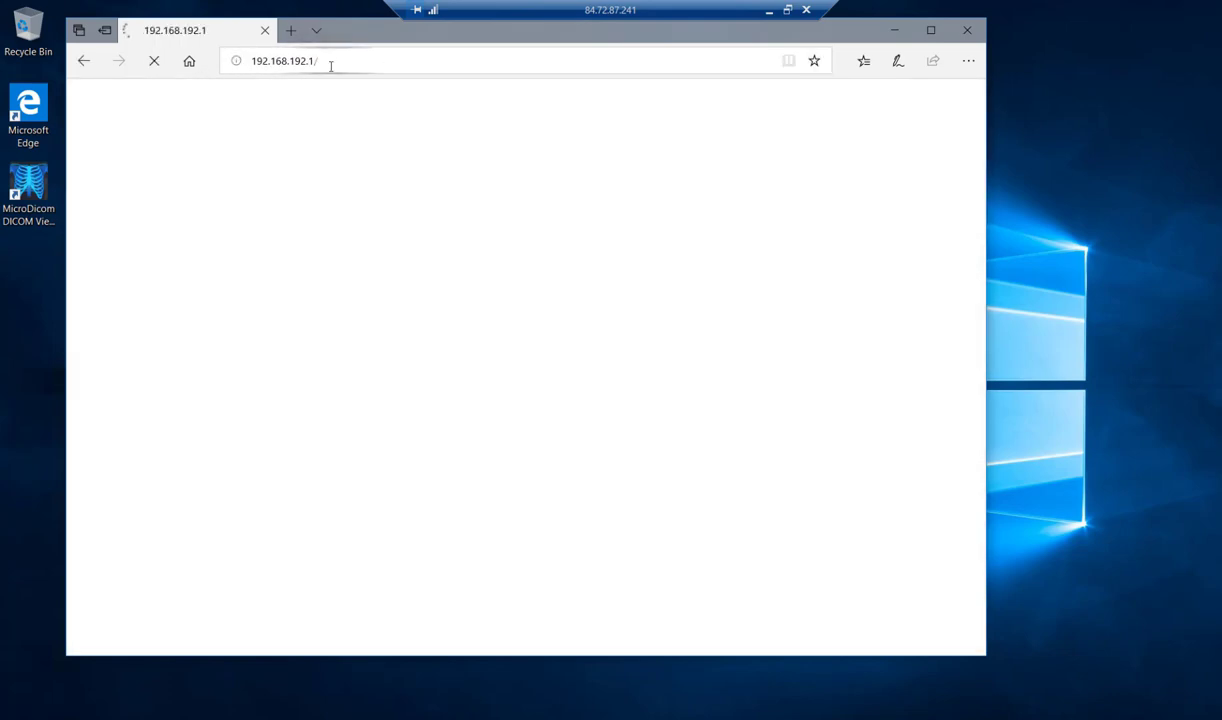
Enter the router password and sign in to the Connect Box settings.
{"action": "type", "text": "****"}
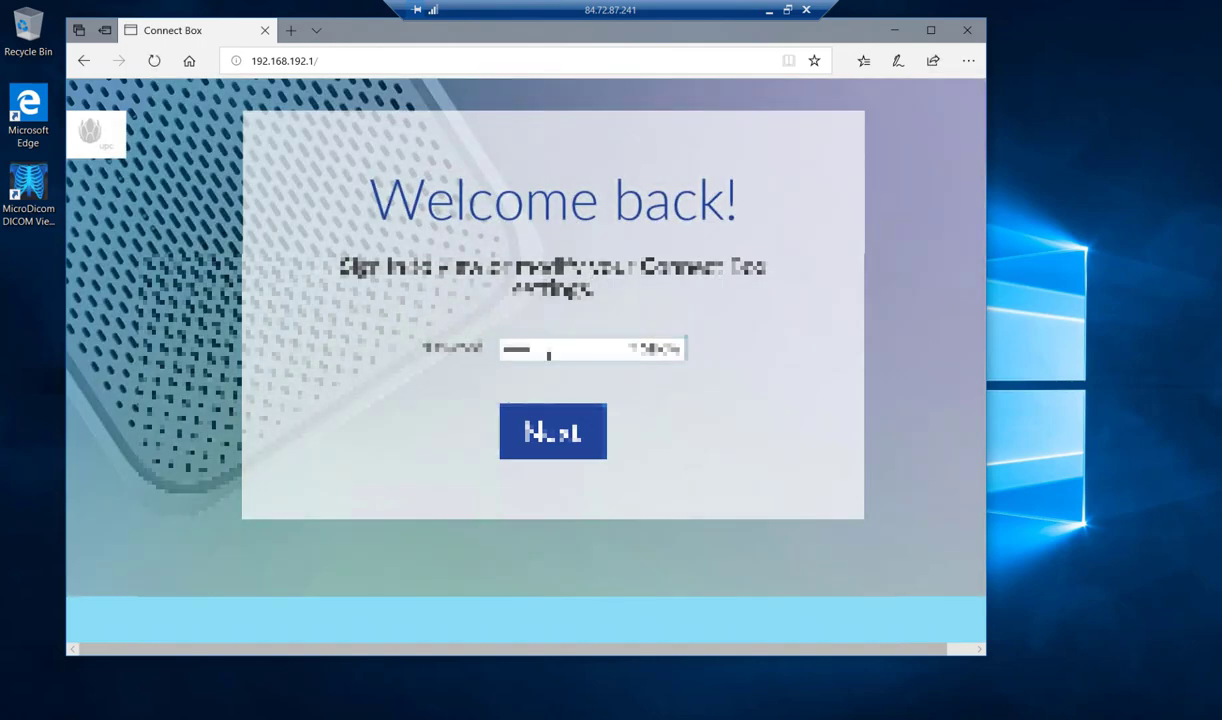
{"action": "type", "text": "*******"}
{"action": "key", "text": "Return"}
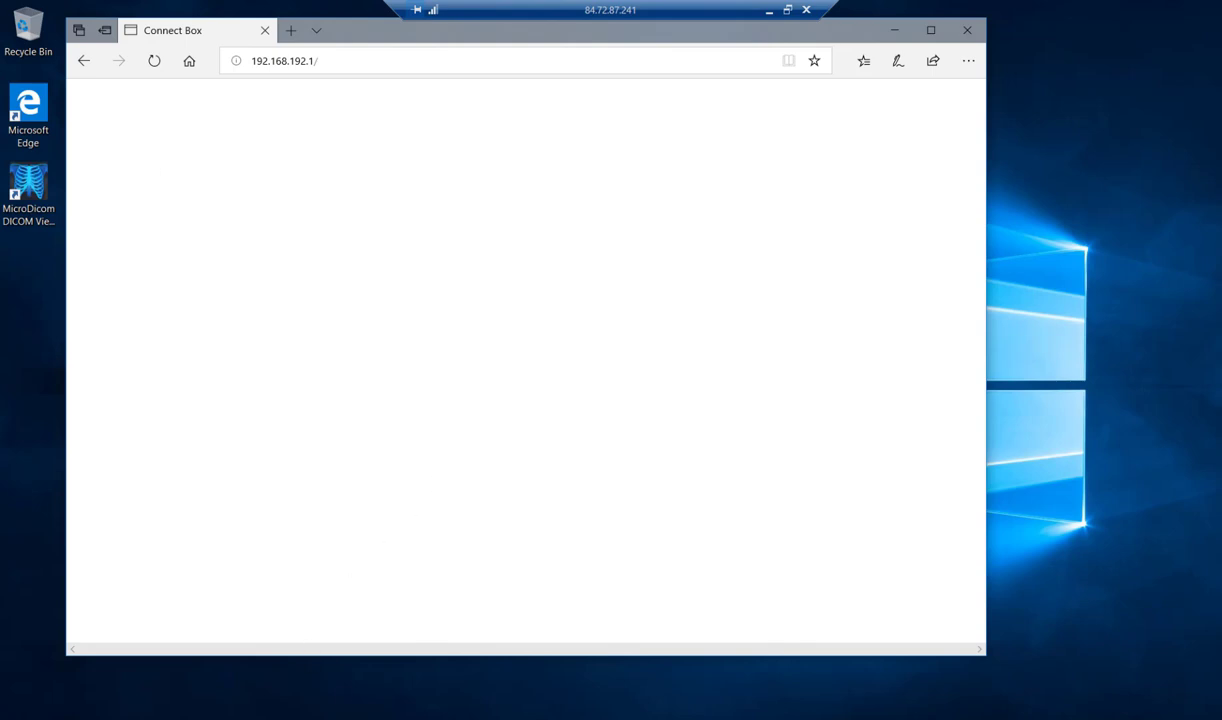
Copy the WiFi adapter's IPv4 address from the Command Prompt output and return to the Connect Box page.
{"action": "key", "text": "alt+Tab"}
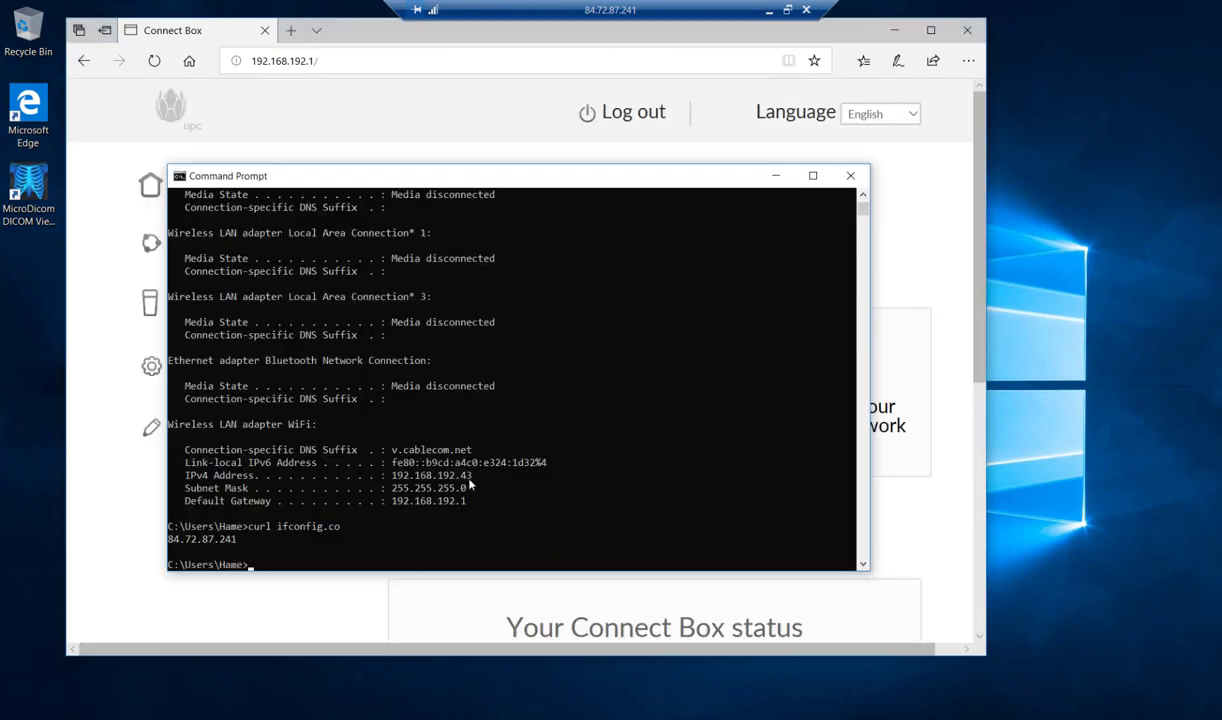
{"action": "left_click_drag", "start_coordinate": [470, 485], "coordinate": [395, 486]}
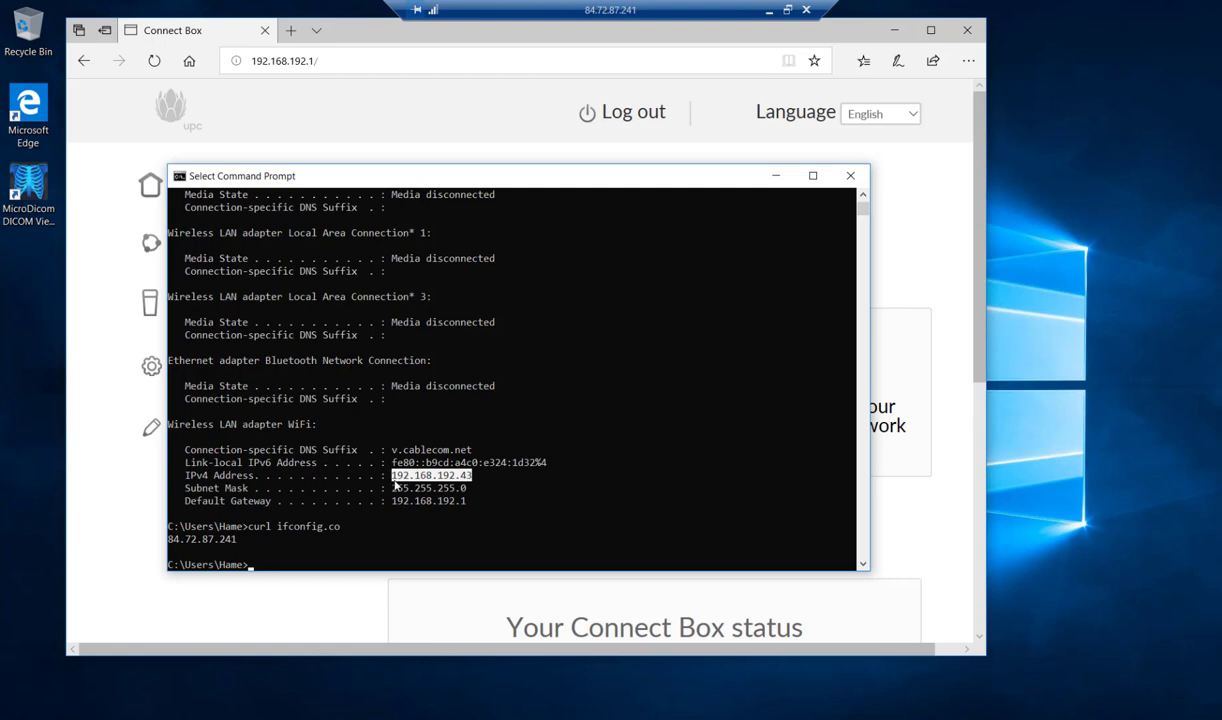
{"action": "key", "text": "ctrl+c"}
{"action": "key", "text": "alt+Tab"}
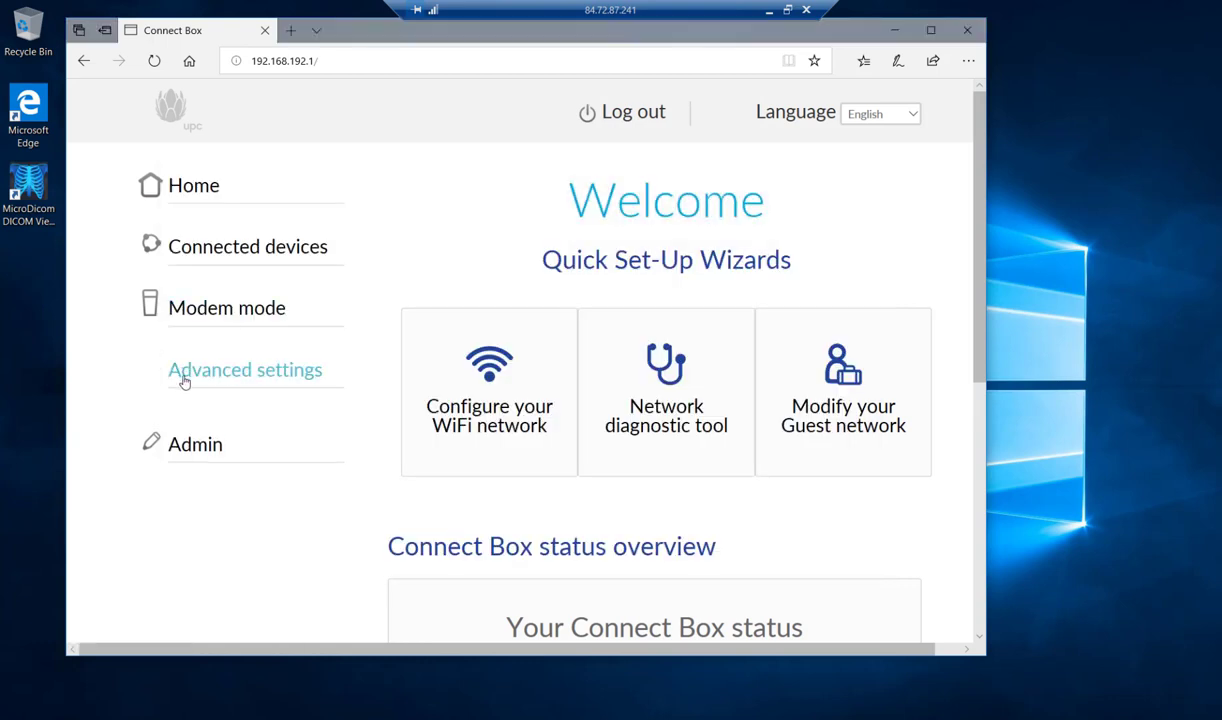
Enable Firewall protection in the advanced security settings and apply the change while moving on to the Port forwarding page.
{"action": "left_click", "coordinate": [184, 382]}
{"action": "left_click", "coordinate": [208, 476]}
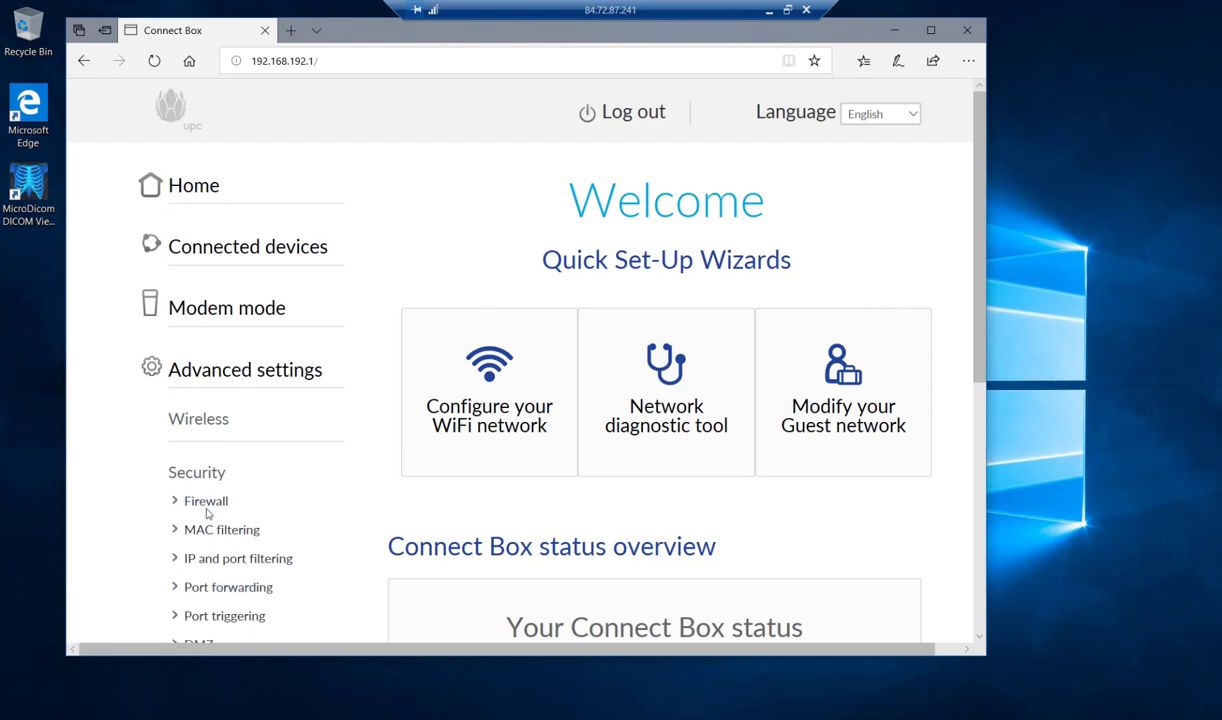
{"action": "left_click", "coordinate": [215, 503]}
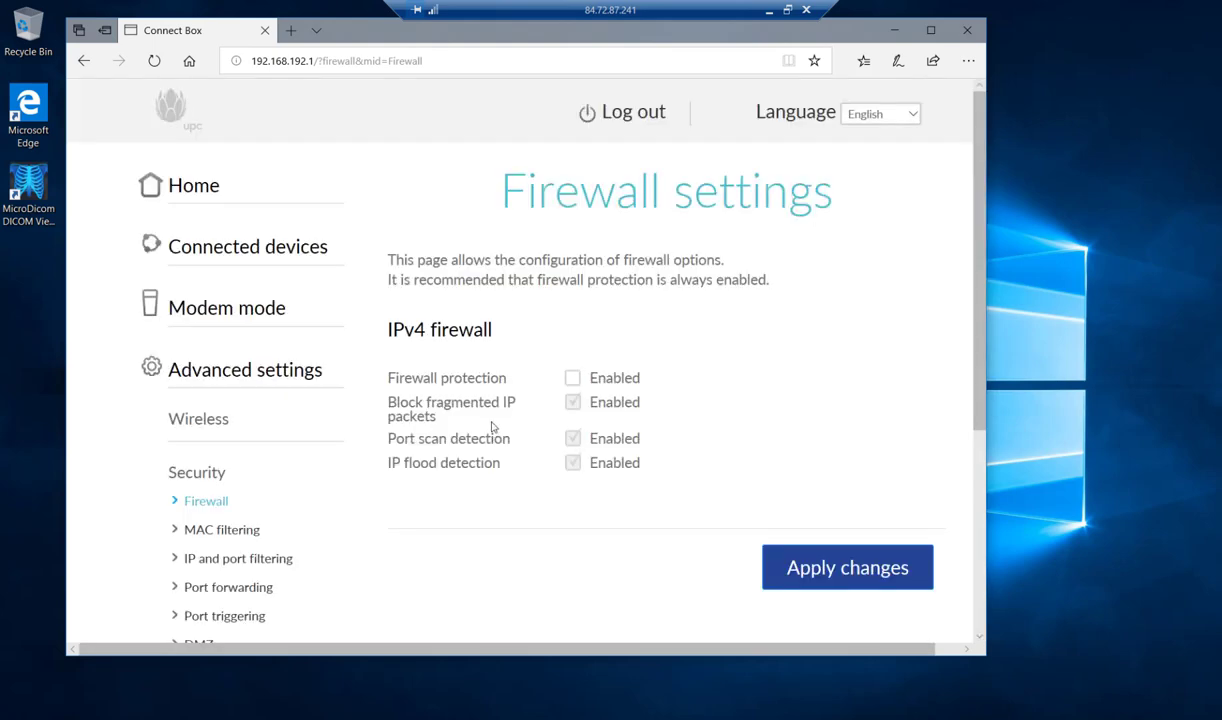
{"action": "left_click", "coordinate": [572, 378]}
{"action": "scroll", "coordinate": [240, 495], "scroll_direction": "down", "scroll_amount": 3}
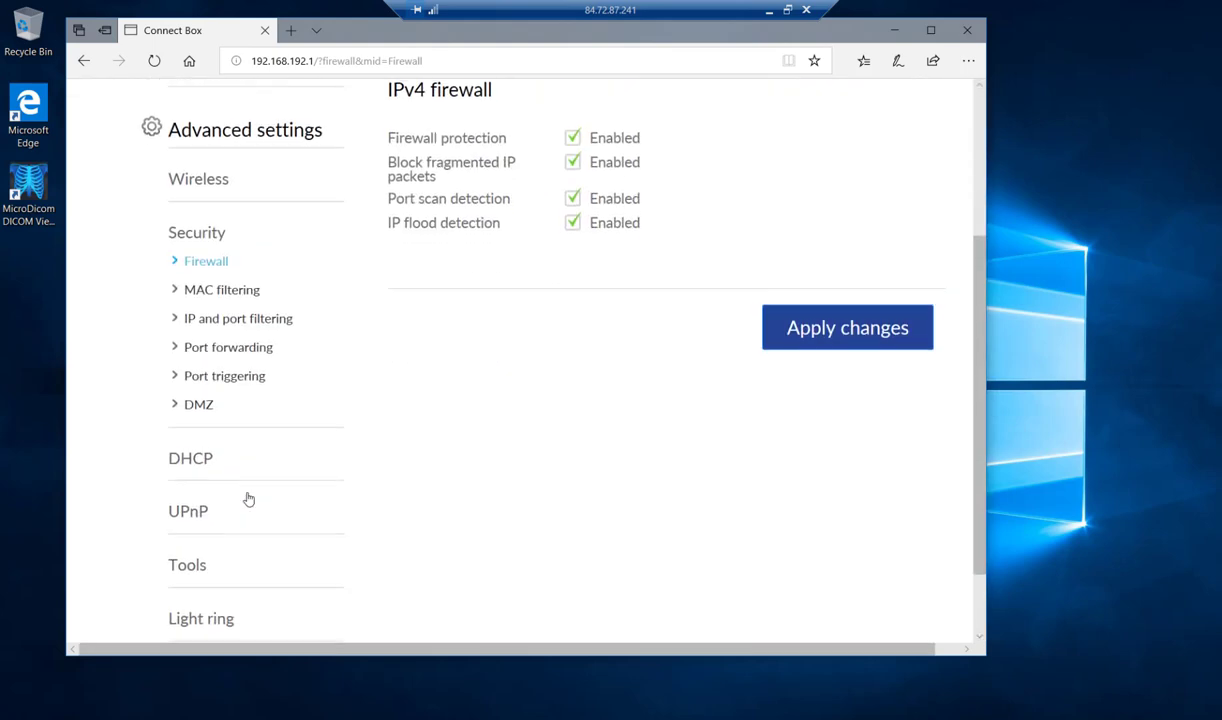
{"action": "left_click", "coordinate": [226, 345]}
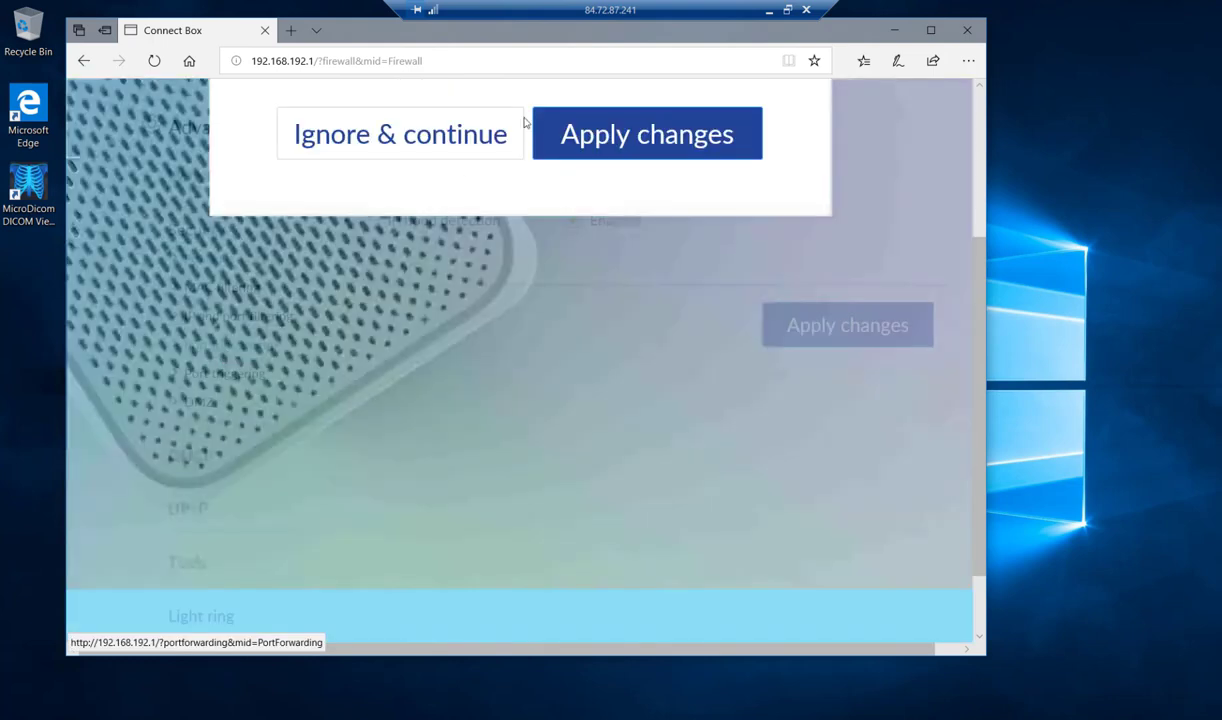
{"action": "left_click", "coordinate": [565, 172]}
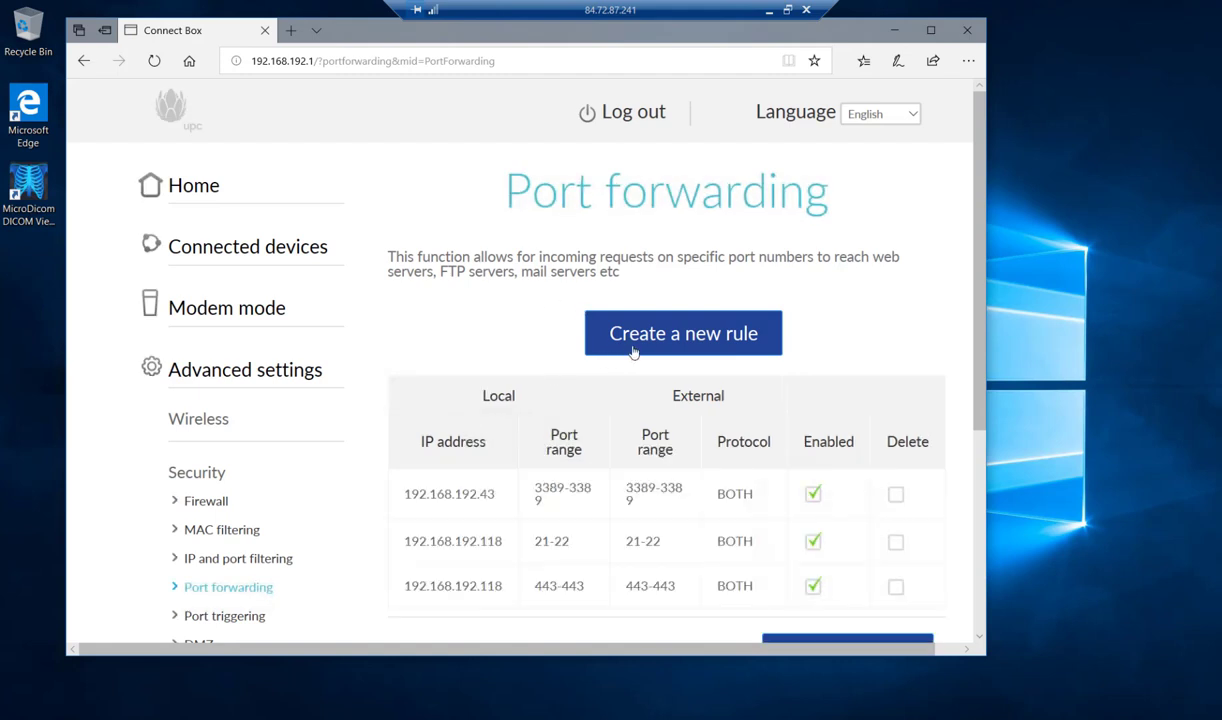
Create a new port forwarding rule and set its local IP to 192.168.192.43, checking the address in the Command Prompt.
{"action": "left_click", "coordinate": [670, 348]}
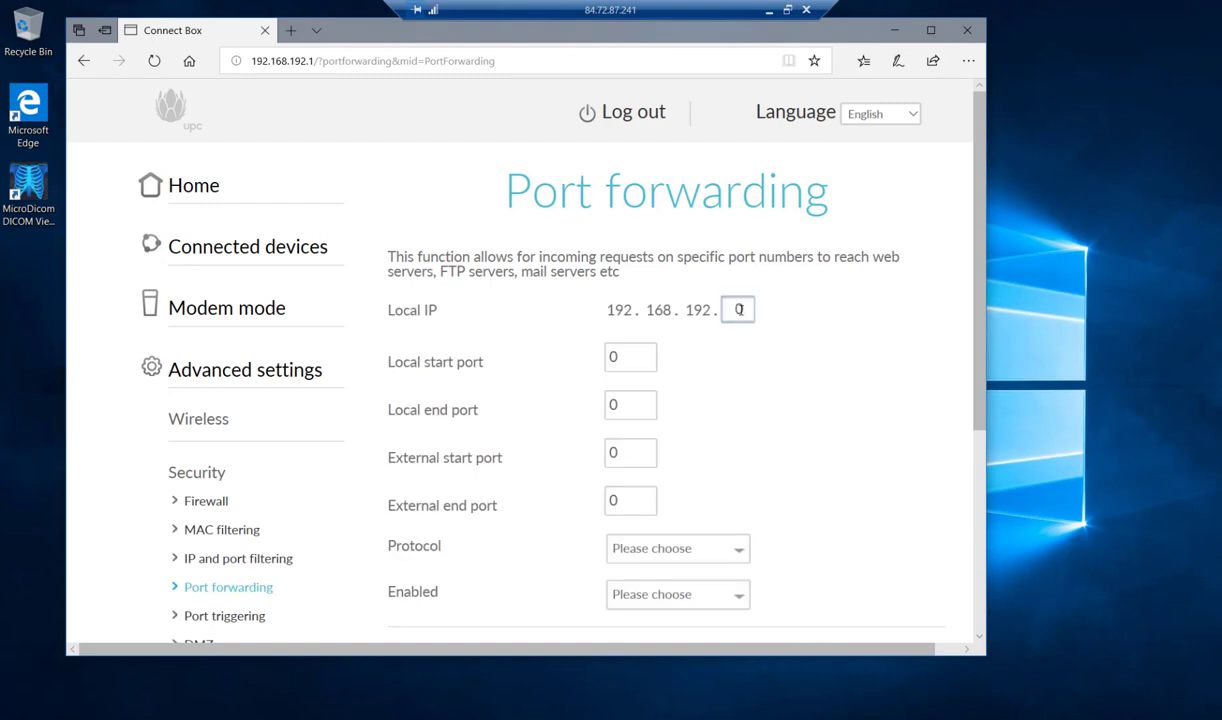
{"action": "key", "text": "alt+Tab"}
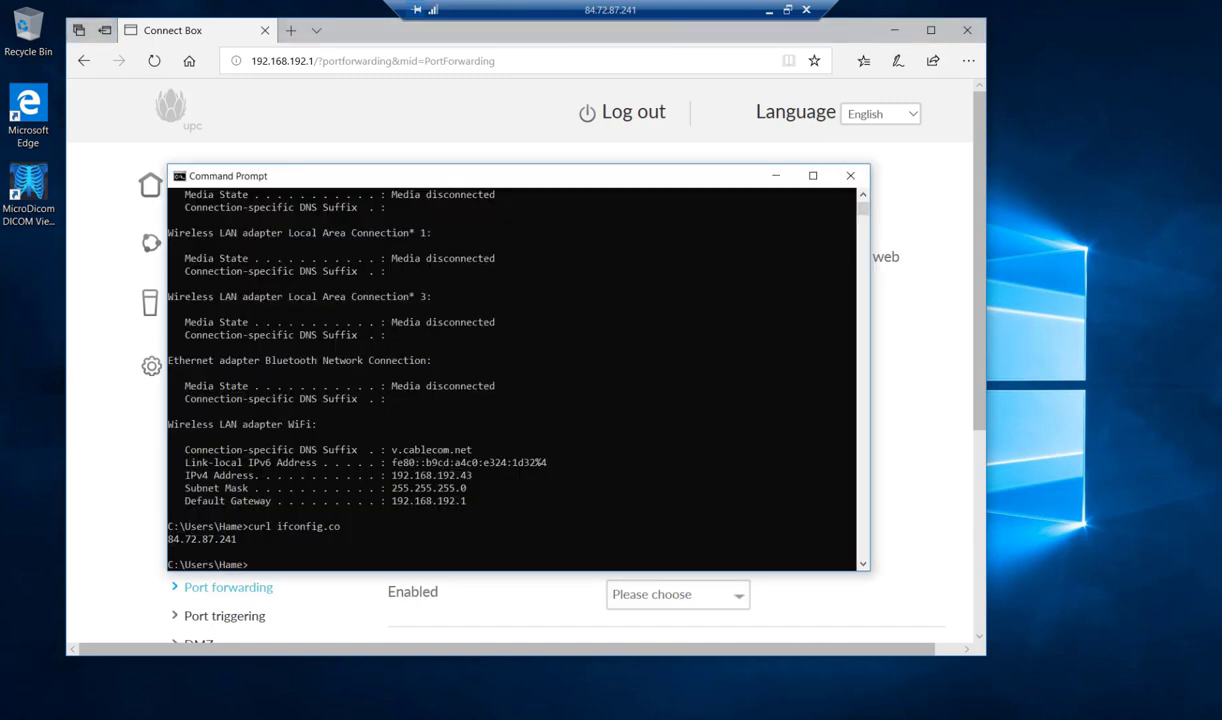
{"action": "key", "text": "alt+Tab"}
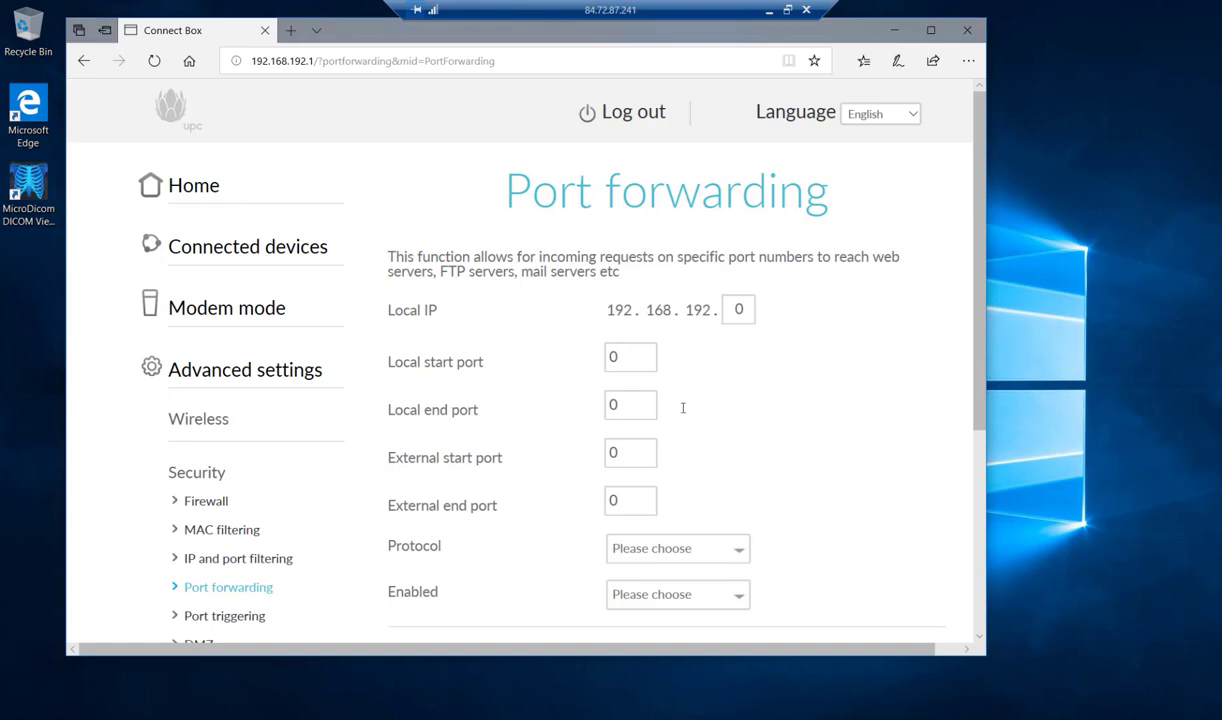
{"action": "double_click", "coordinate": [736, 312]}
{"action": "type", "text": "43"}
Set the rule's local start, local end, external start and external end ports all to 4242.
{"action": "double_click", "coordinate": [618, 362]}
{"action": "type", "text": "4242"}
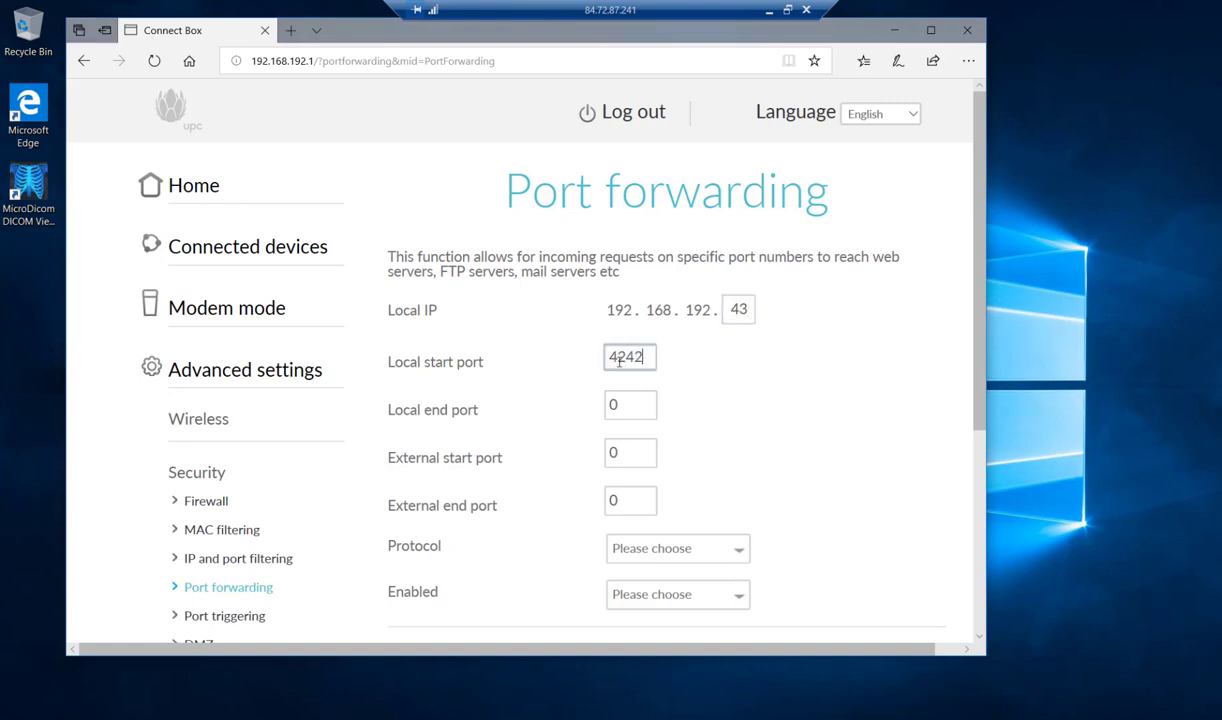
{"action": "key", "text": "Tab"}
{"action": "type", "text": "4242"}
{"action": "key", "text": "Tab"}
{"action": "type", "text": "4242"}
{"action": "key", "text": "Tab"}
{"action": "type", "text": "4"}
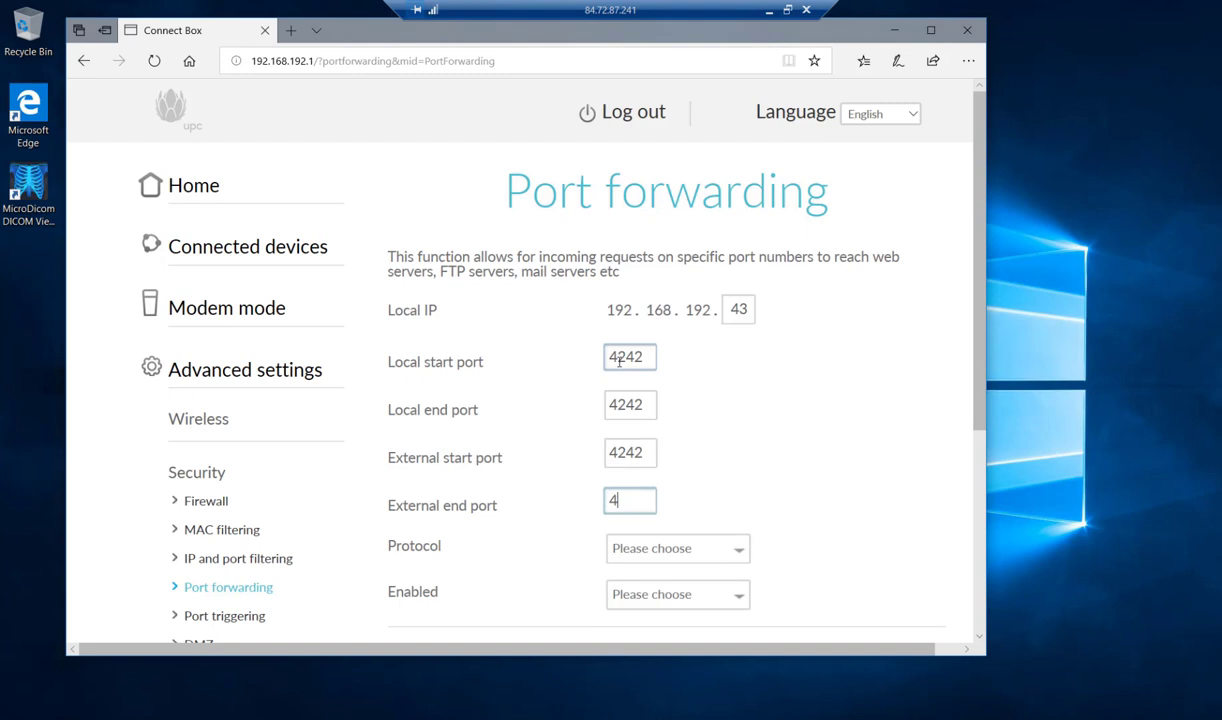
{"action": "type", "text": "242"}
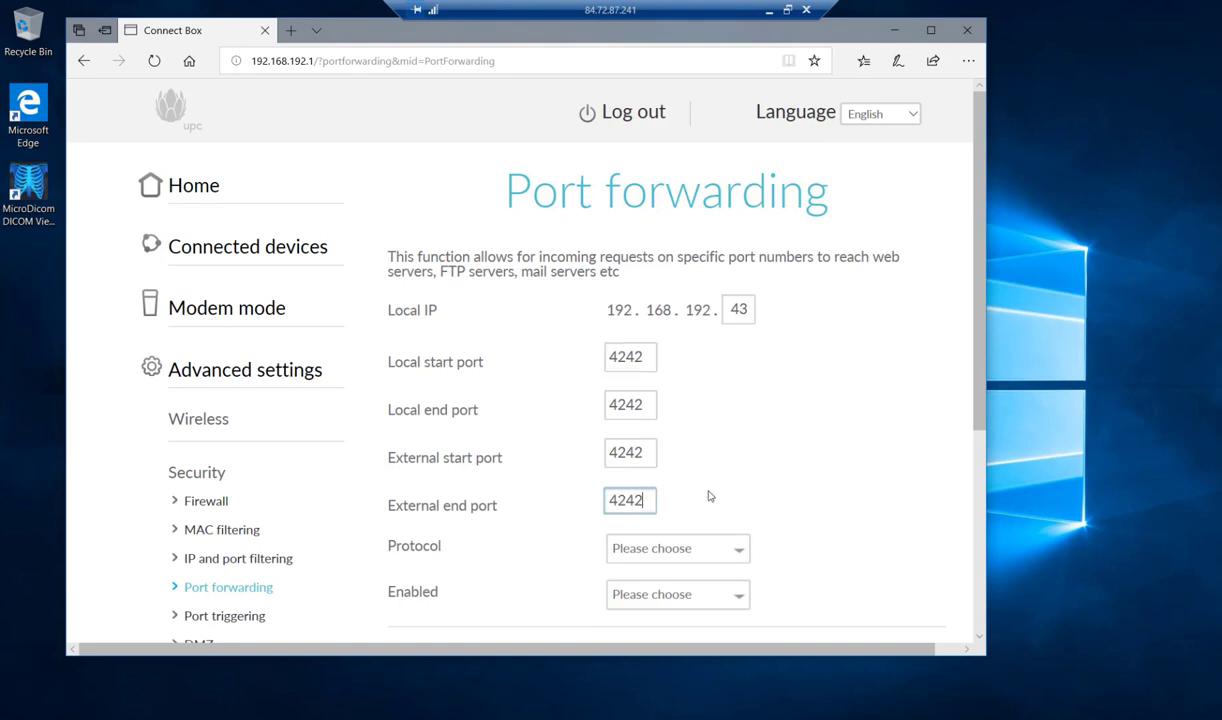
Set the rule's protocol to Both and Enabled to On, and add the rule.
{"action": "left_click", "coordinate": [716, 550]}
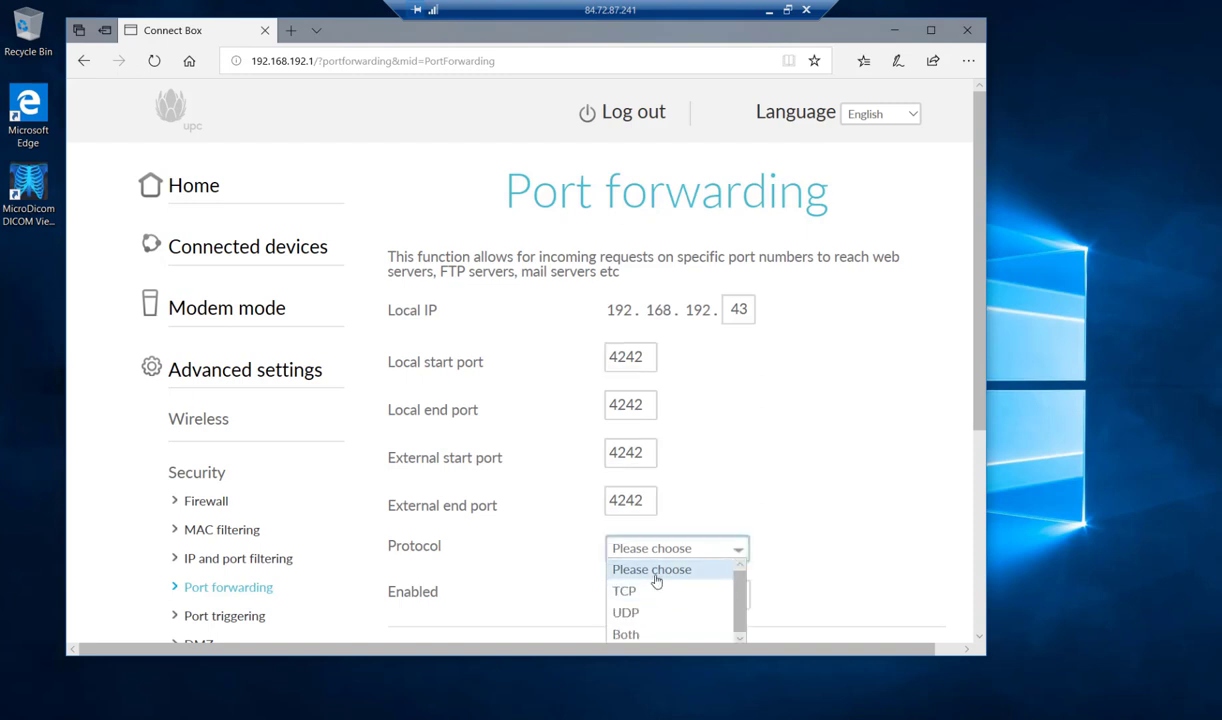
{"action": "left_click", "coordinate": [632, 634]}
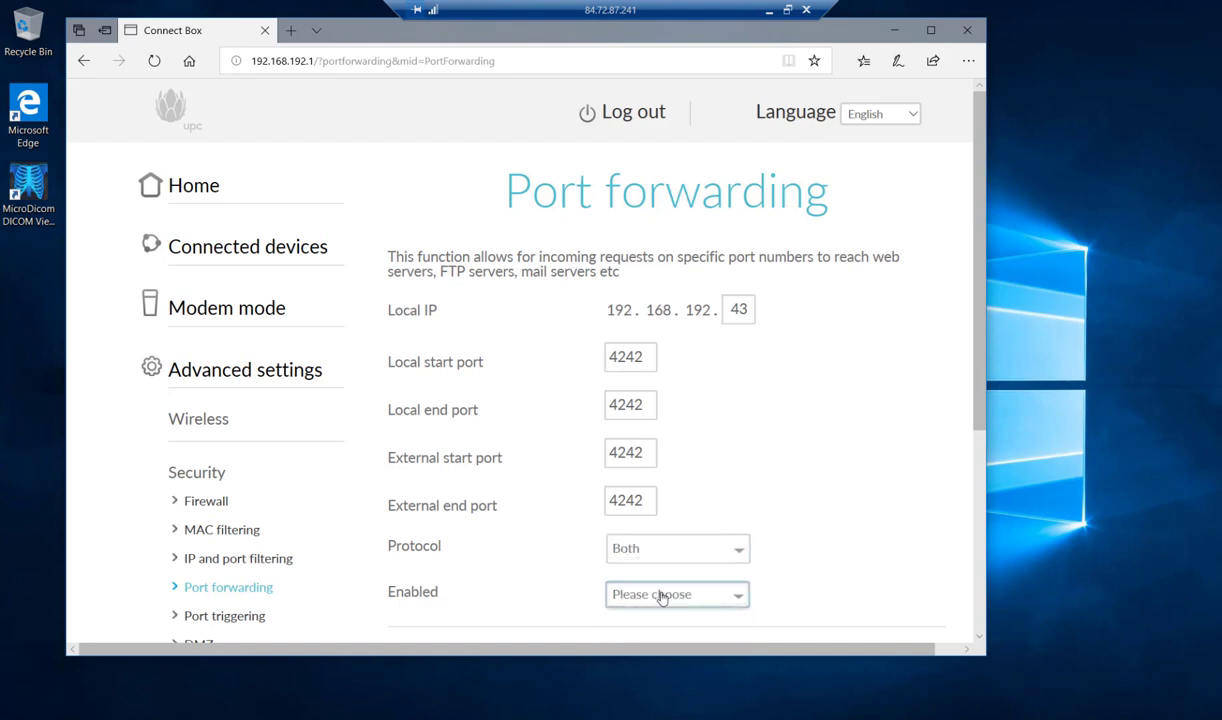
{"action": "left_click", "coordinate": [660, 595]}
{"action": "left_click", "coordinate": [637, 641]}
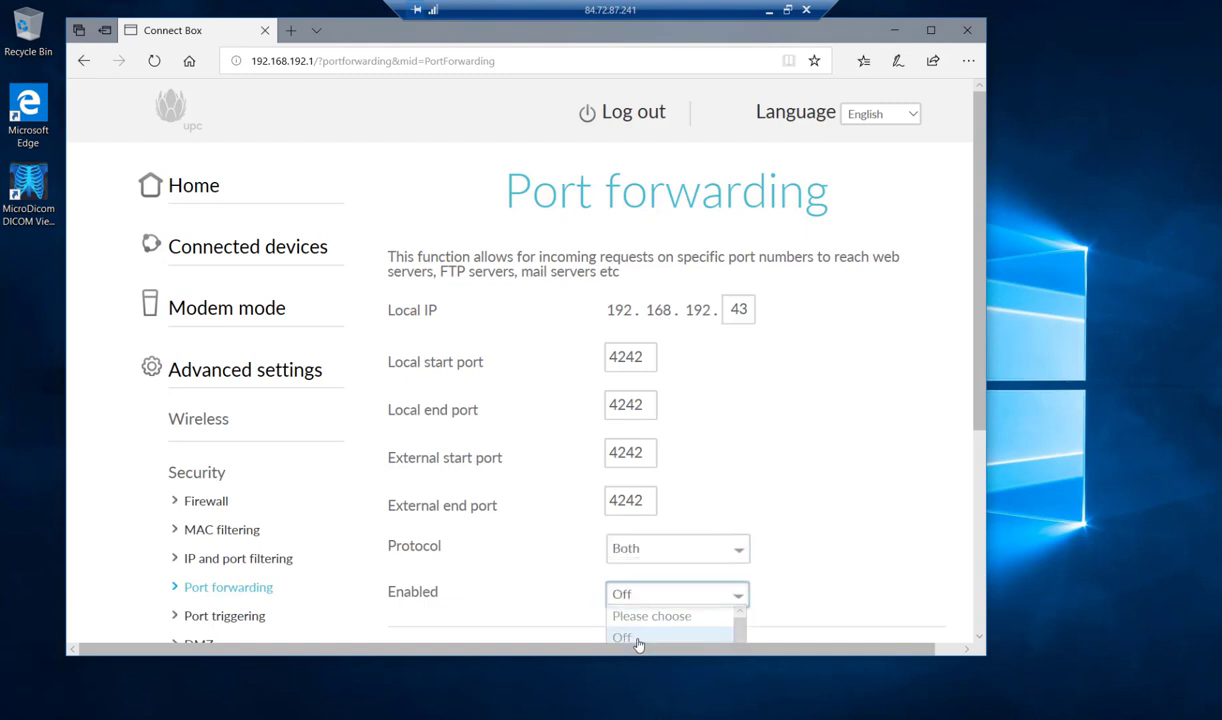
{"action": "scroll", "coordinate": [832, 518], "scroll_direction": "down", "scroll_amount": 2}
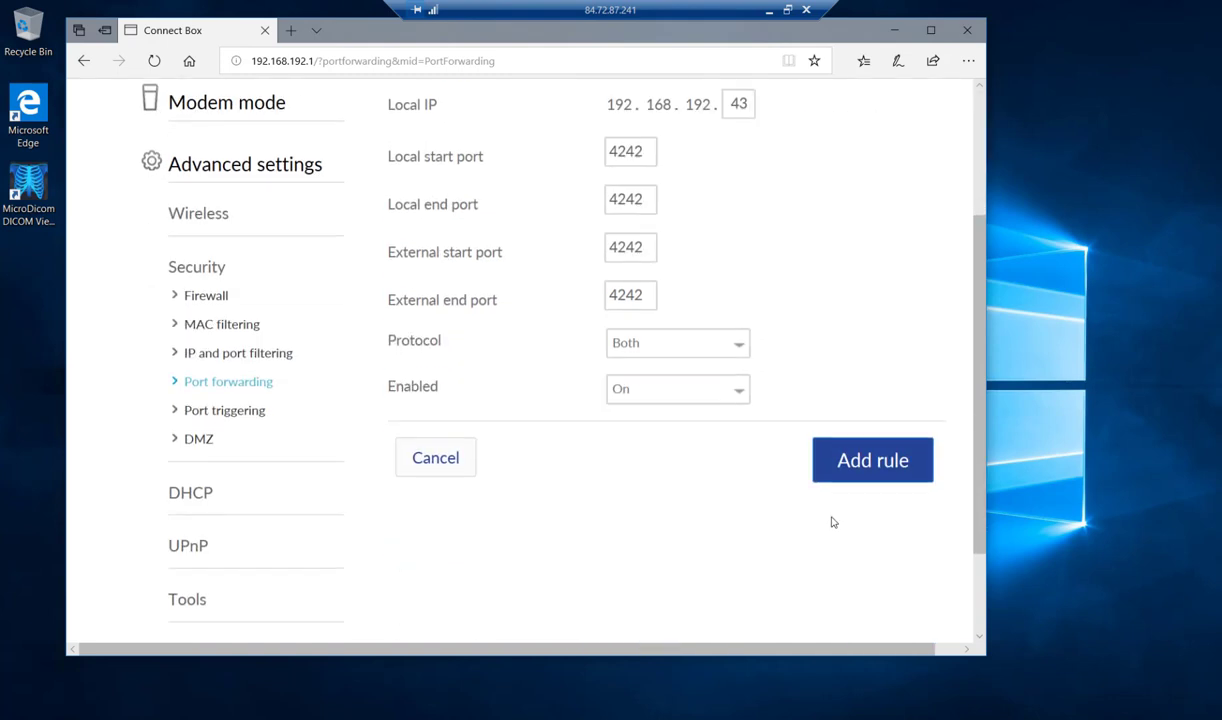
{"action": "left_click", "coordinate": [837, 457]}
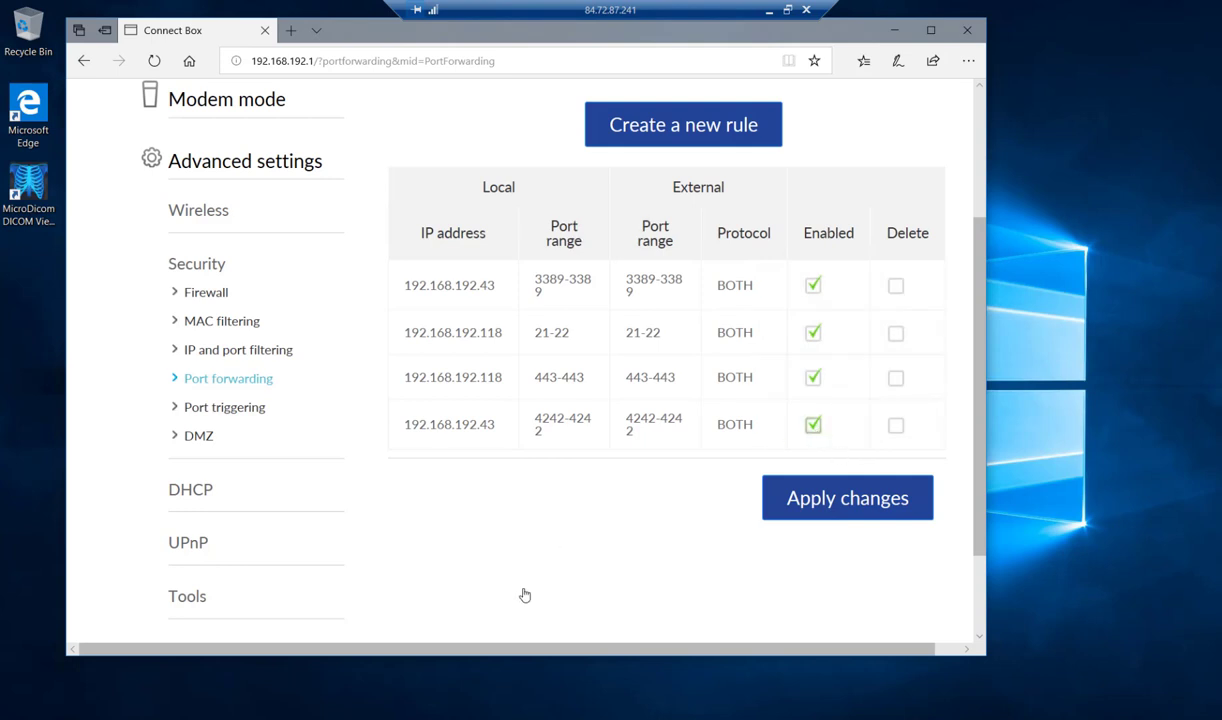
Clear the Command Prompt, ping pacs.linuxsyr.com and stop the ping after a few replies.
{"action": "key", "text": "alt+Tab"}
{"action": "type", "text": "cls"}
{"action": "key", "text": "Return"}
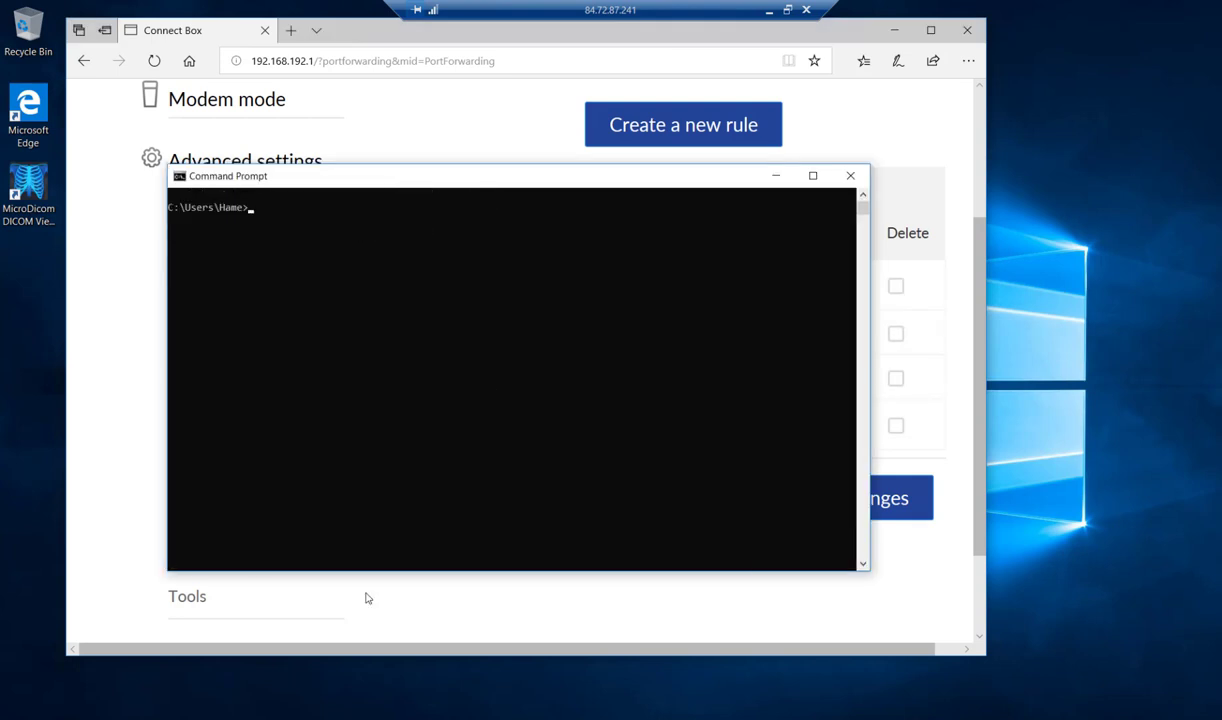
{"action": "type", "text": "ping"}
{"action": "key", "text": "BackSpace"}
{"action": "key", "text": "BackSpace"}
{"action": "type", "text": "s.linuxsyr.com"}
{"action": "key", "text": "Return"}
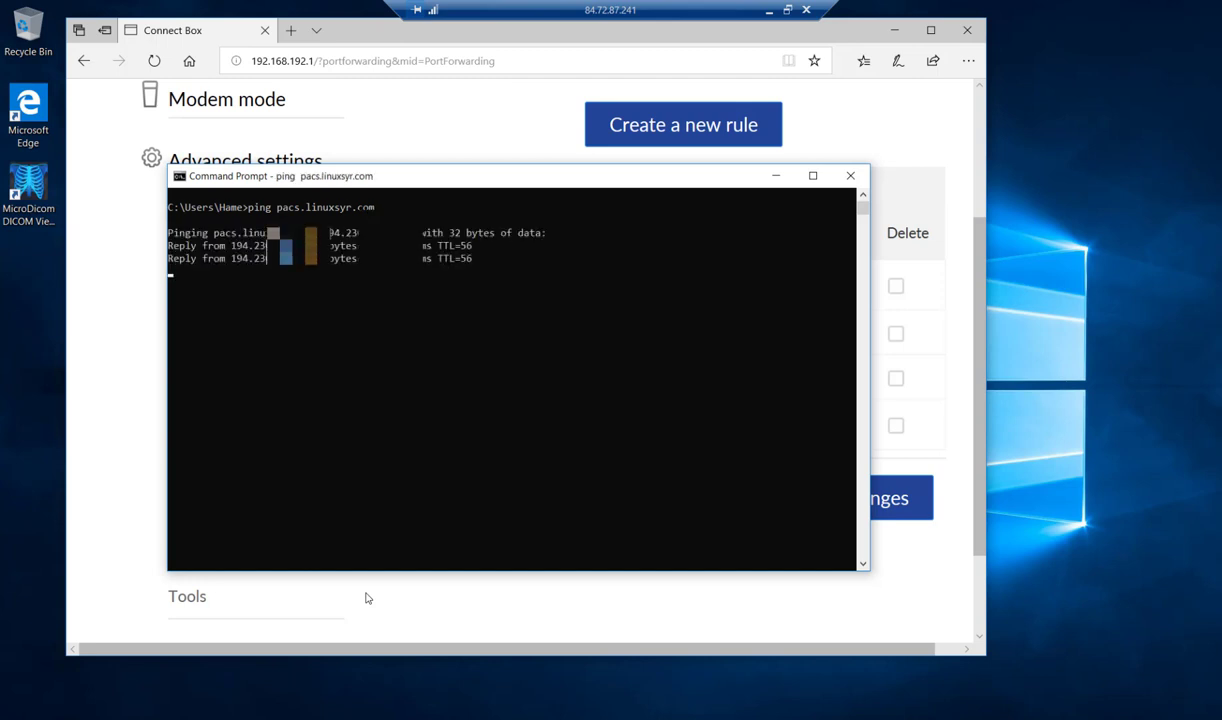
{"action": "key", "text": "ctrl+c"}
Write the note "a records neet 1 h to be updated" in the Command Prompt and close its window.
{"action": "type", "text": "a "}
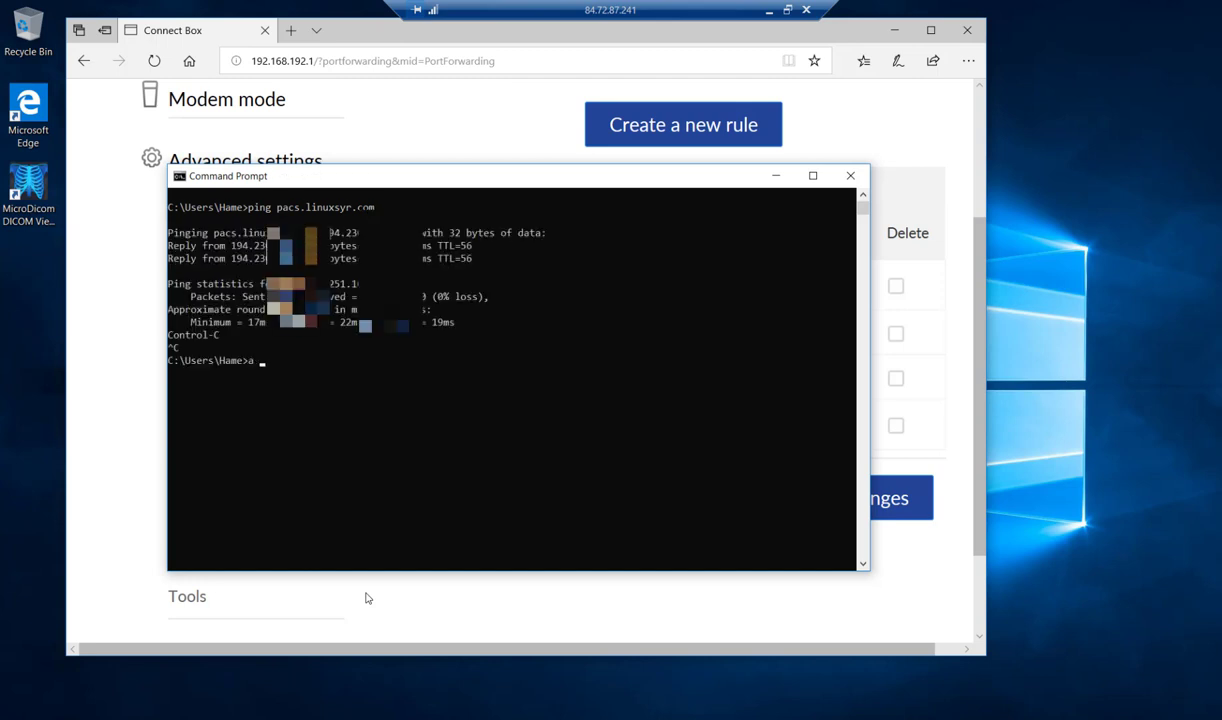
{"action": "type", "text": "records neet 1 h to be updated"}
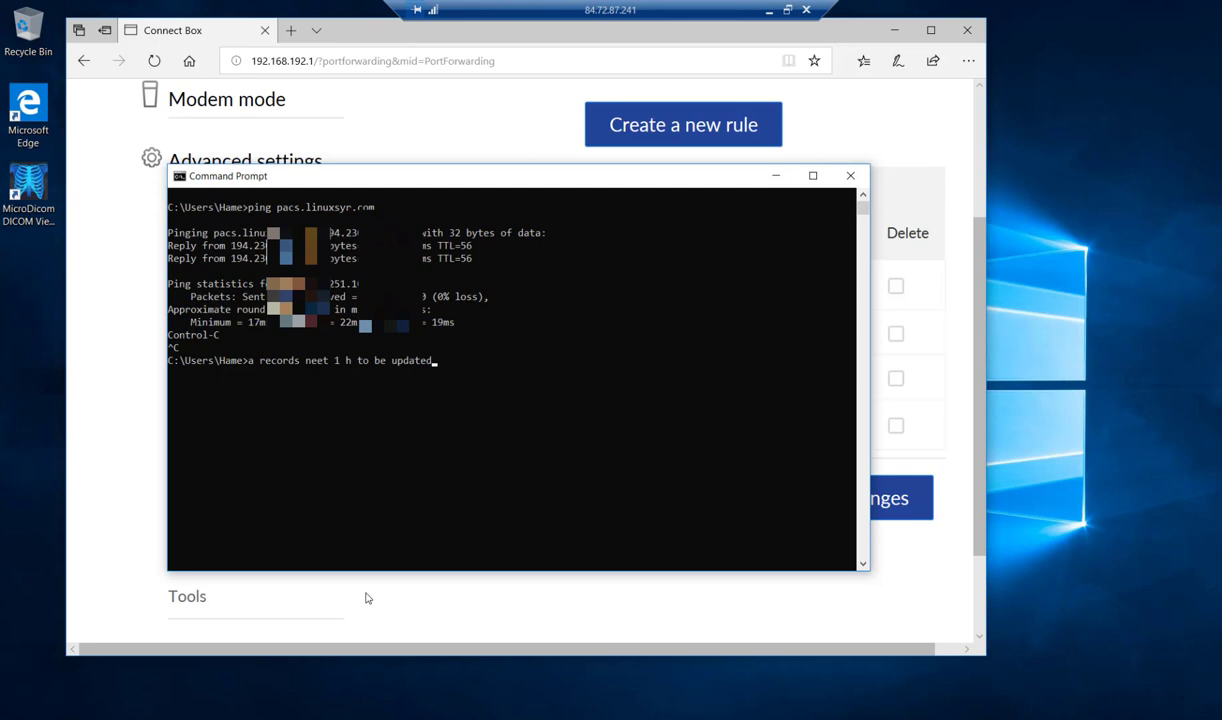
{"action": "left_click", "coordinate": [850, 175]}
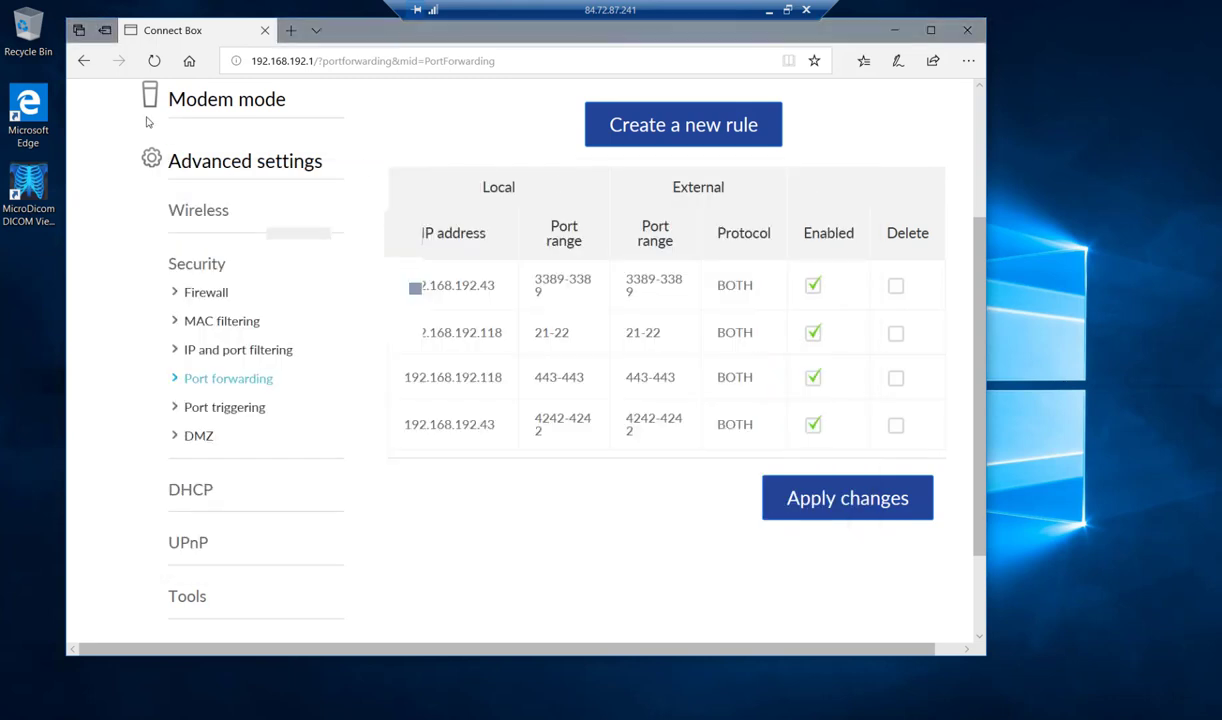
Launch MicroDicom DICOM Viewer and open its Download from DICOM server window.
{"action": "double_click", "coordinate": [29, 195]}
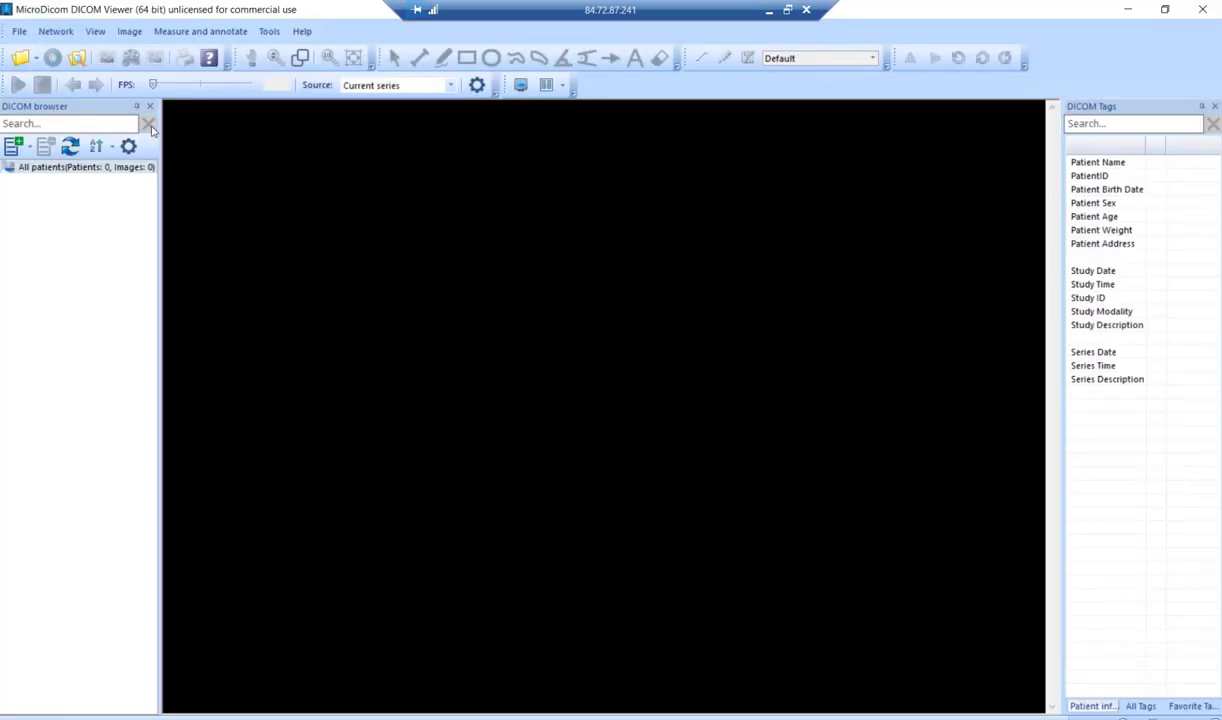
{"action": "left_click", "coordinate": [55, 31]}
{"action": "left_click", "coordinate": [88, 57]}
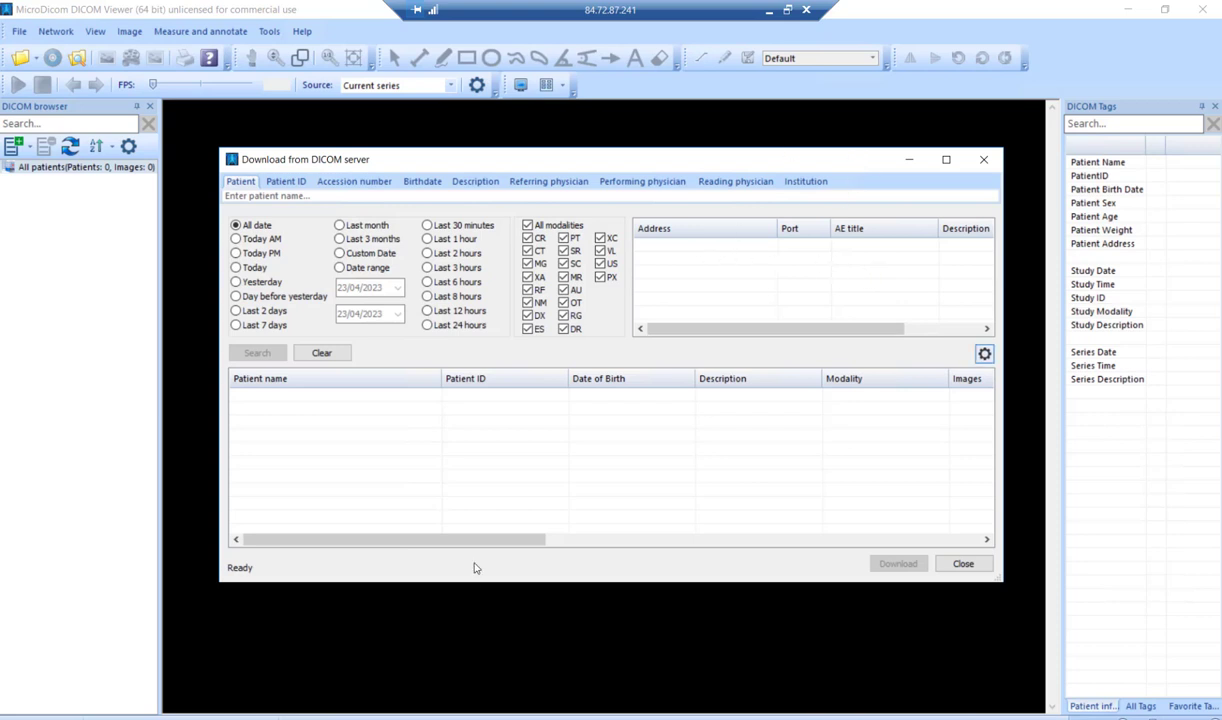
Start adding a DICOM server with address pacs.linuxsyr.com, port 4242 and AE title ORTHANC.
{"action": "left_click", "coordinate": [442, 627]}
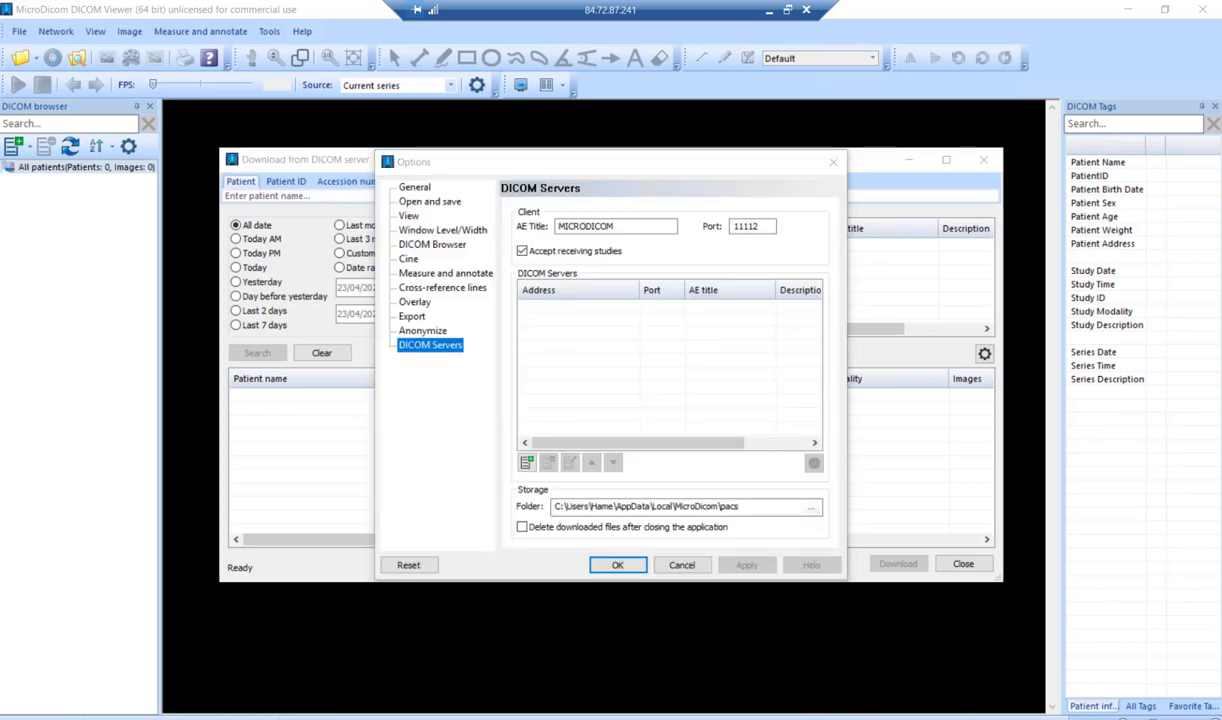
{"action": "left_click", "coordinate": [527, 462]}
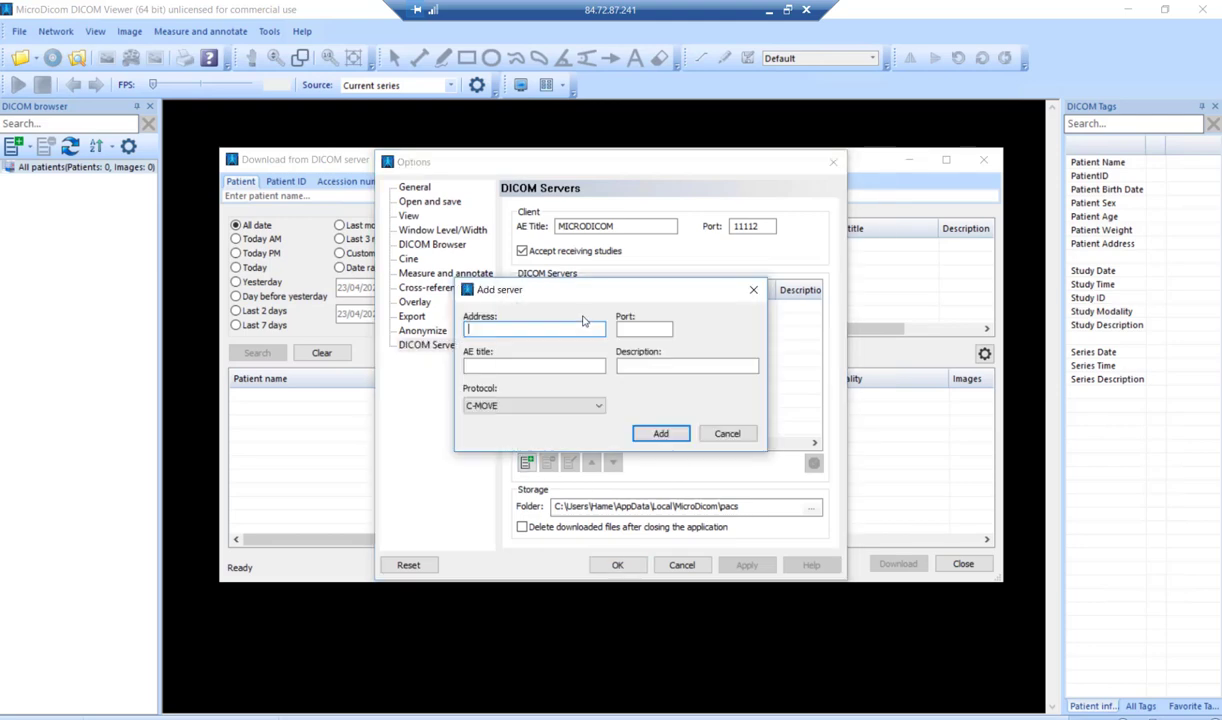
{"action": "type", "text": "pac"}
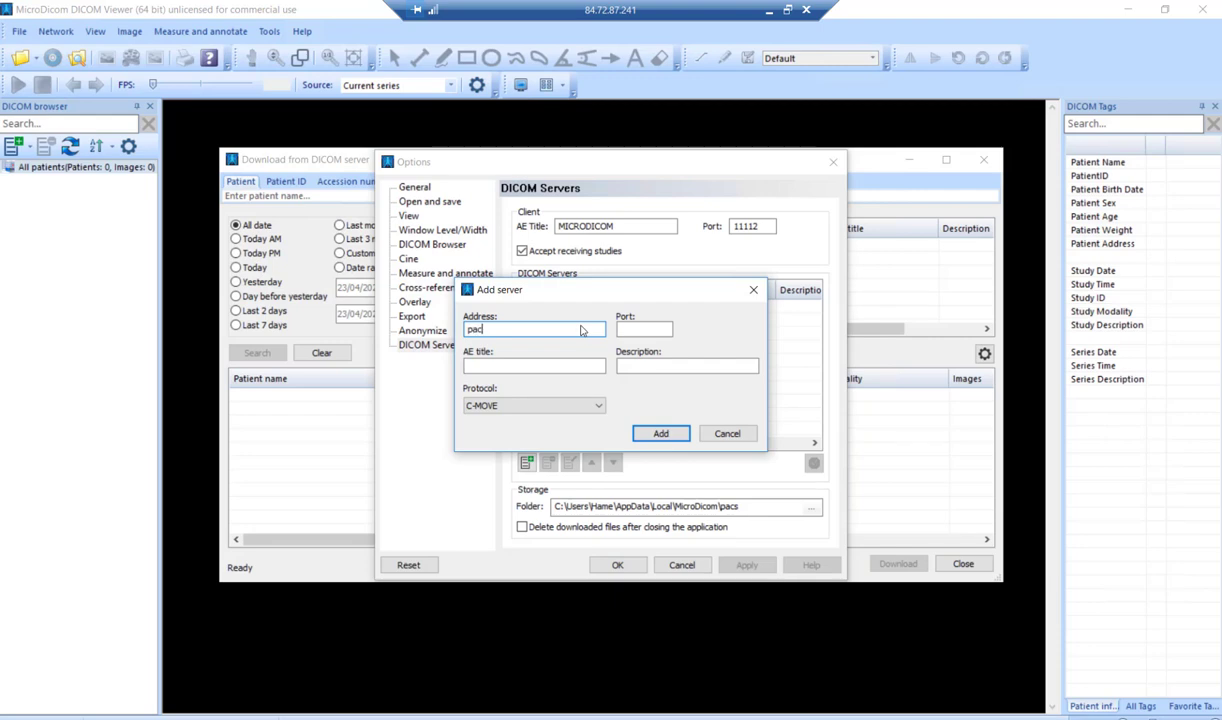
{"action": "type", "text": "s.linuxsyr.com"}
{"action": "key", "text": "Tab"}
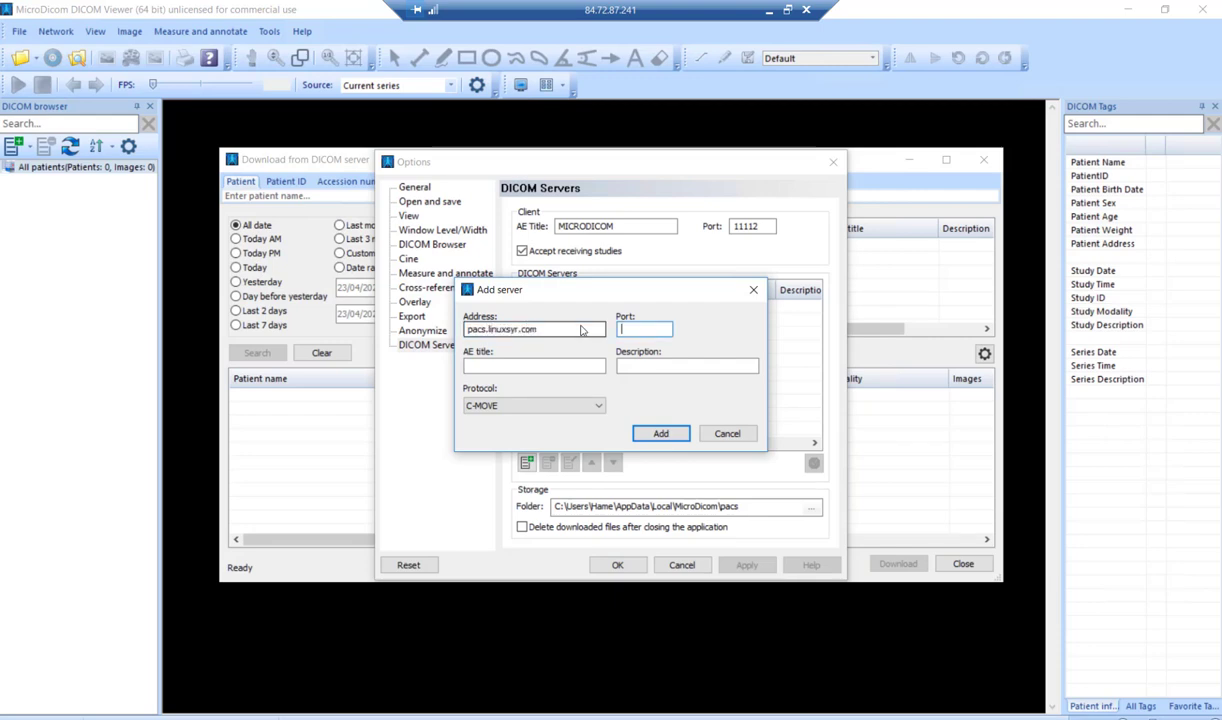
{"action": "key", "text": "Tab"}
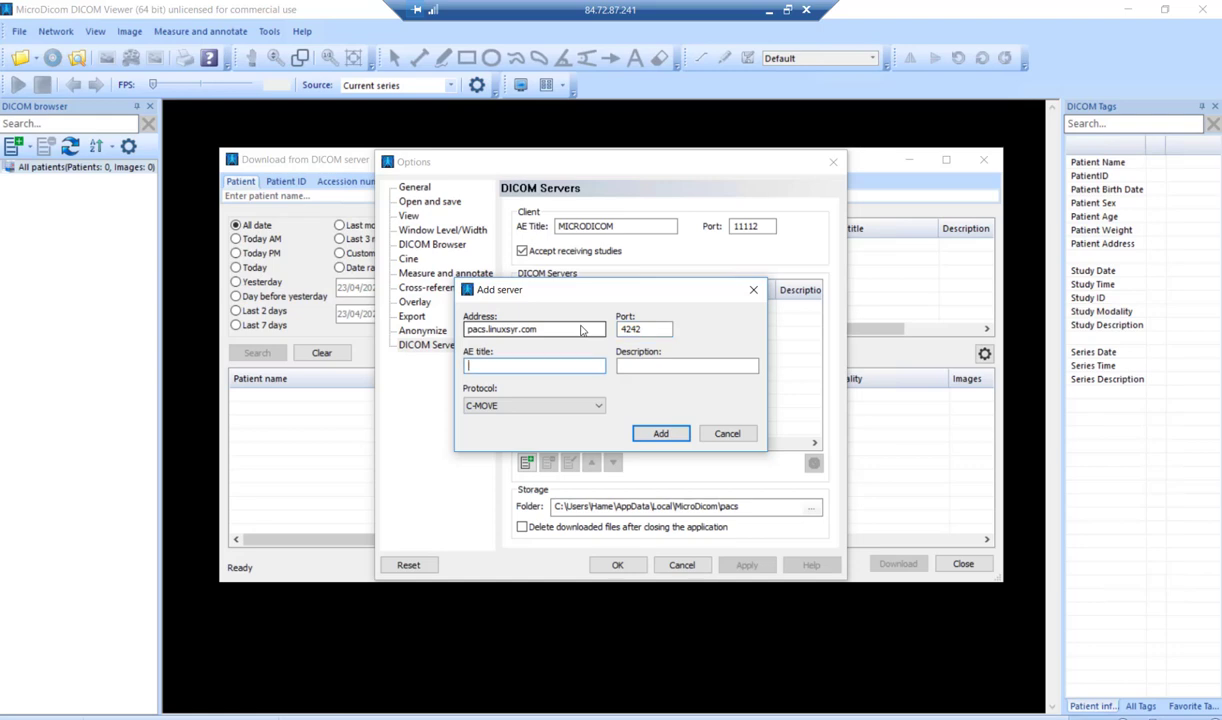
{"action": "type", "text": "ORTHA"}
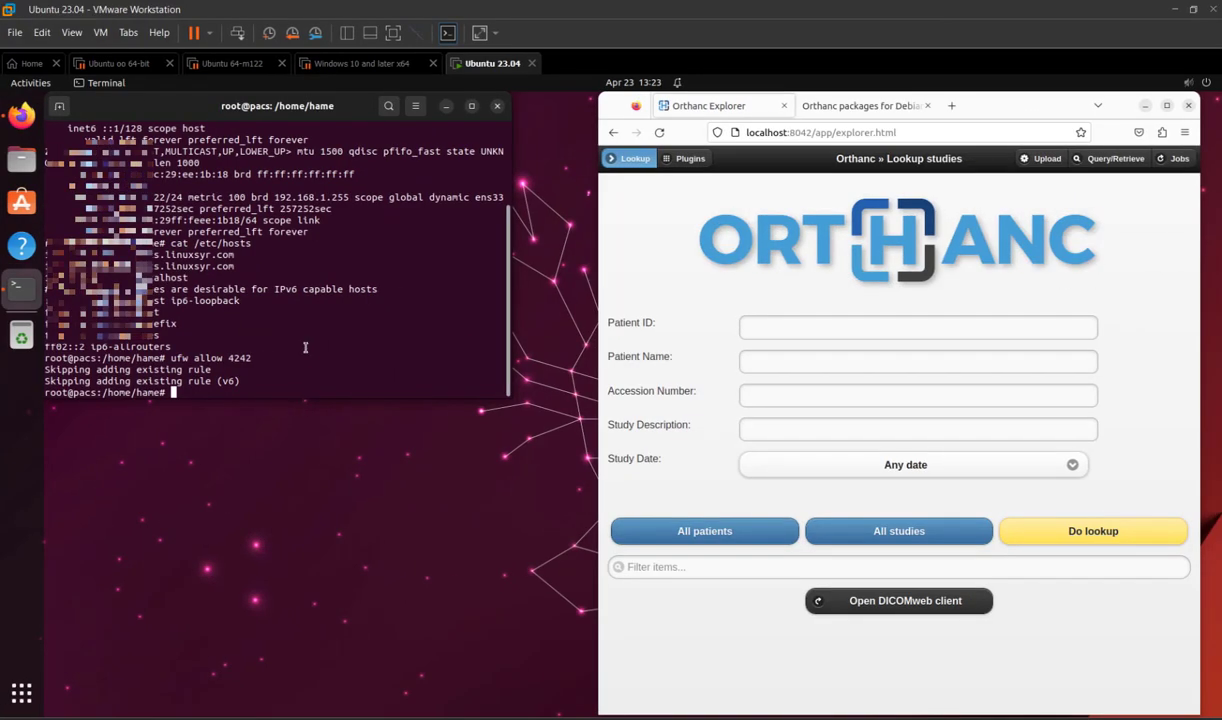
Switch to the Ubuntu 23.04 virtual machine's terminal and open /etc/orthanc/orthanc.json in nano.
{"action": "type", "text": "nano /etc/orthanc/"}
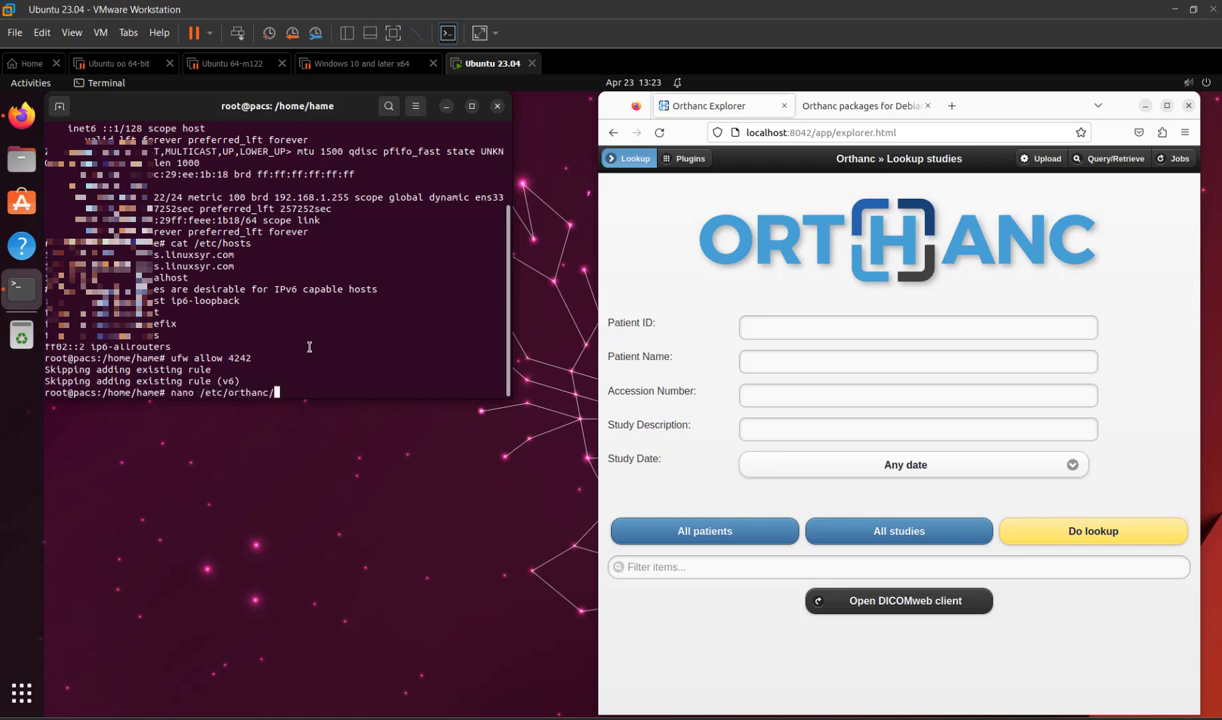
{"action": "key", "text": "Tab"}
{"action": "key", "text": "Tab"}
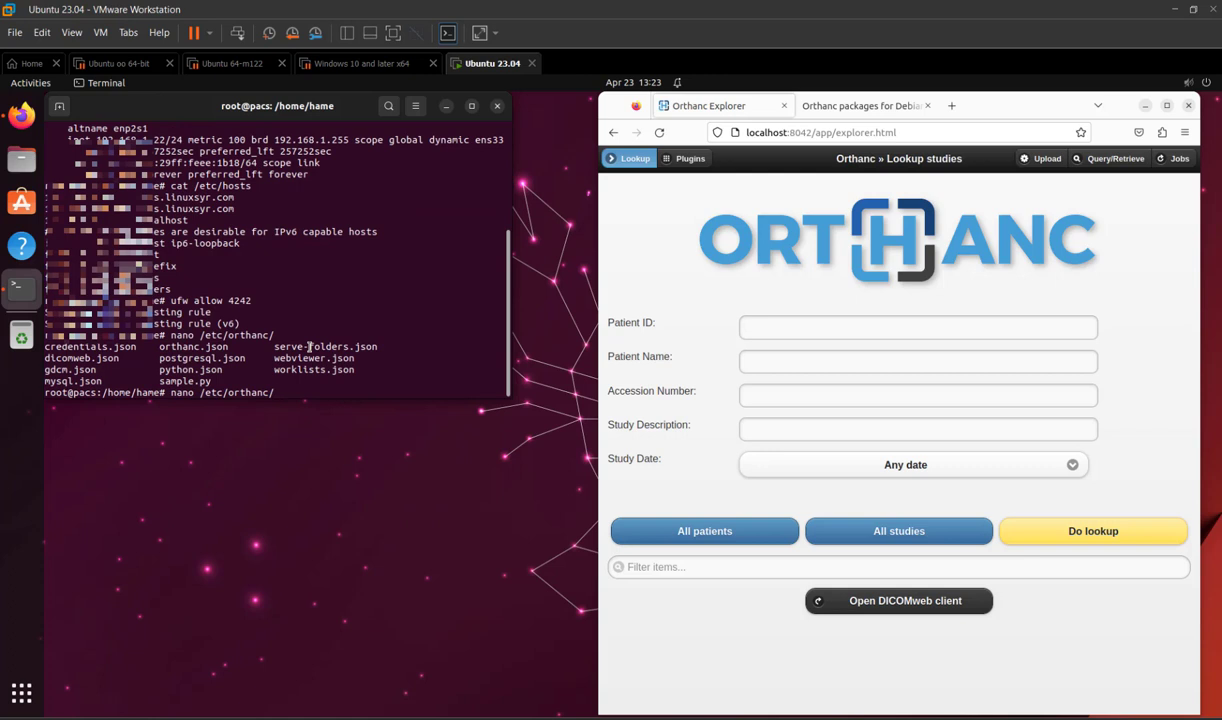
{"action": "type", "text": "o"}
{"action": "key", "text": "Tab"}
{"action": "key", "text": "Return"}
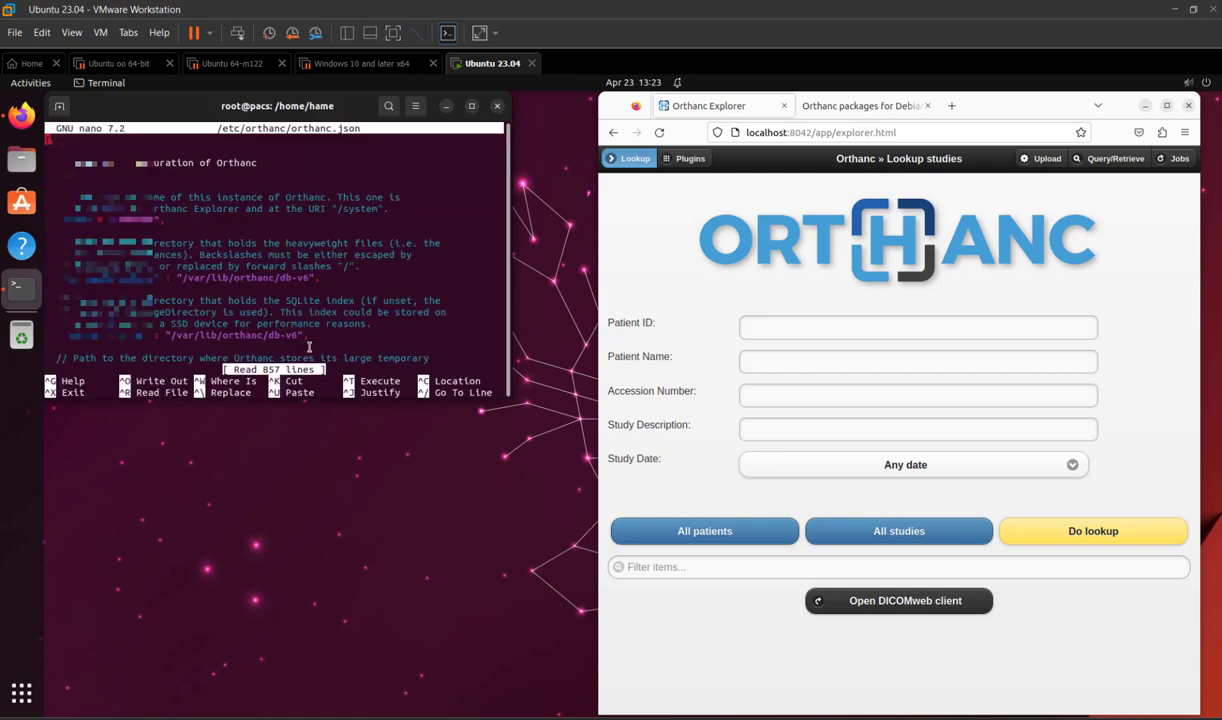
Search the Orthanc configuration for 4242, check the DICOM port and Application Entity Title settings, and exit nano.
{"action": "key", "text": "ctrl+w"}
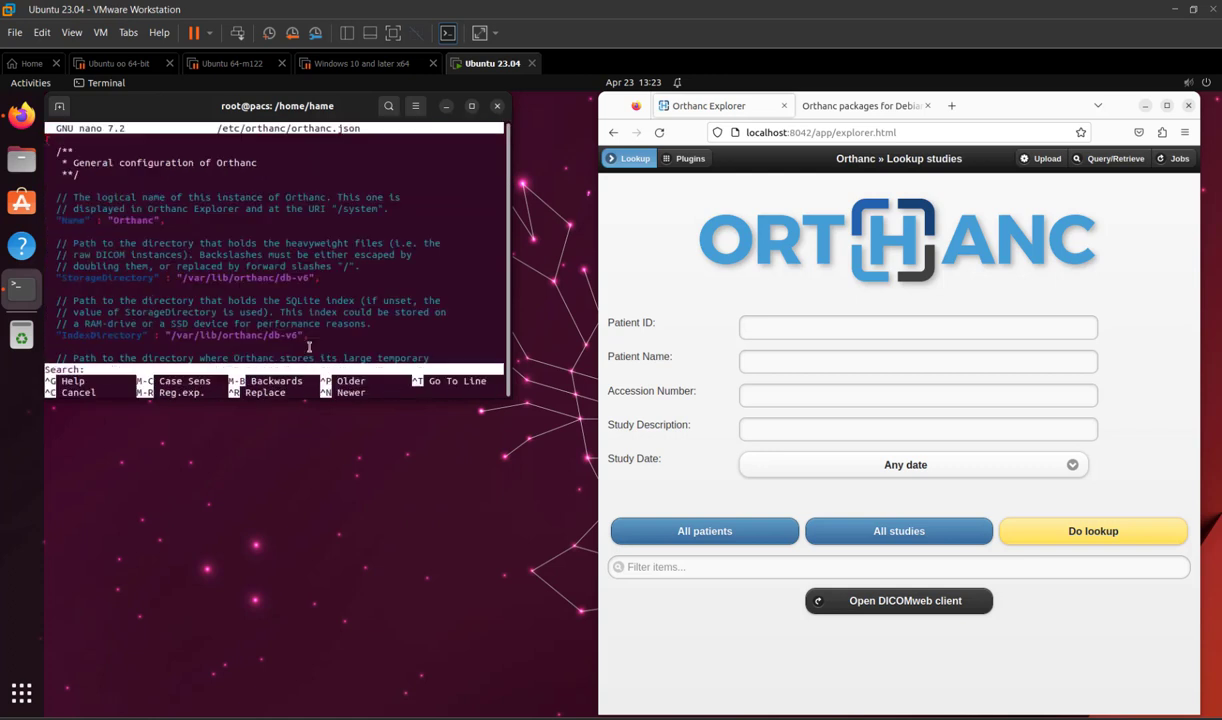
{"action": "type", "text": "4242"}
{"action": "key", "text": "Return"}
{"action": "key", "text": "Down"}
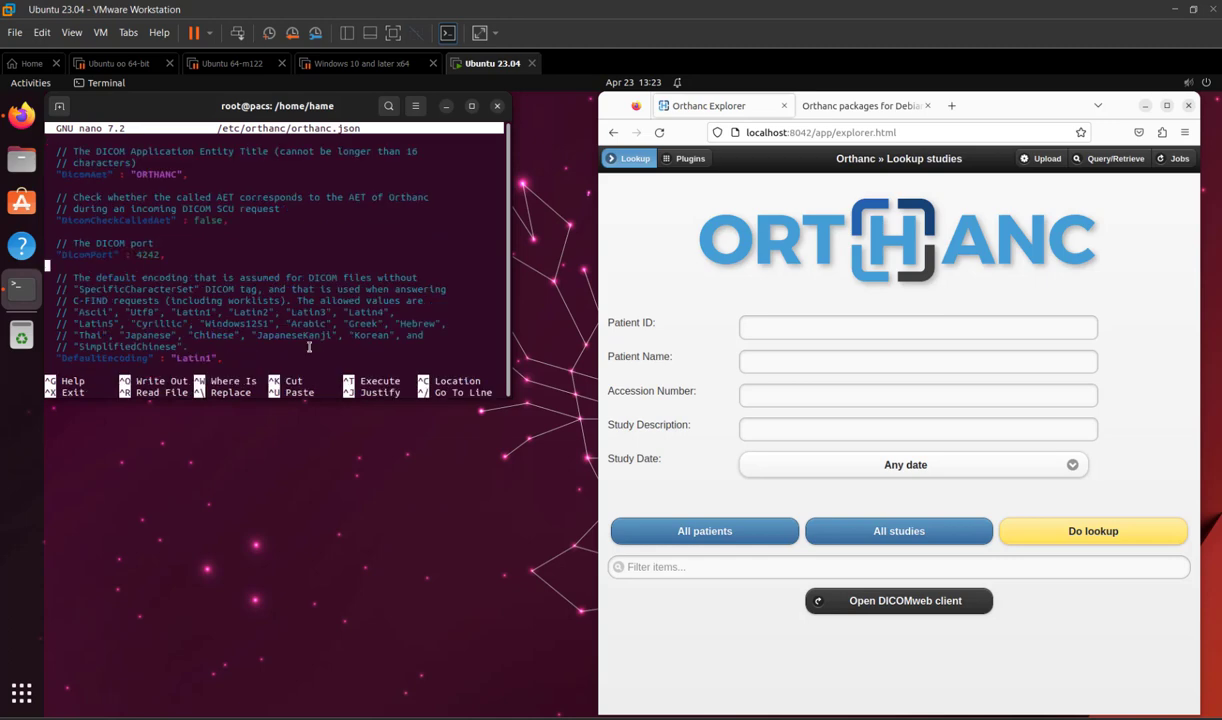
{"action": "key", "text": "Up"}
{"action": "key", "text": "Up"}
{"action": "key", "text": "Up"}
{"action": "key", "text": "Up"}
{"action": "key", "text": "Up"}
{"action": "key", "text": "Up"}
{"action": "key", "text": "Up"}
{"action": "key", "text": "Up"}
{"action": "key", "text": "Up"}
{"action": "key", "text": "Down"}
{"action": "key", "text": "Down"}
{"action": "key", "text": "Right"}
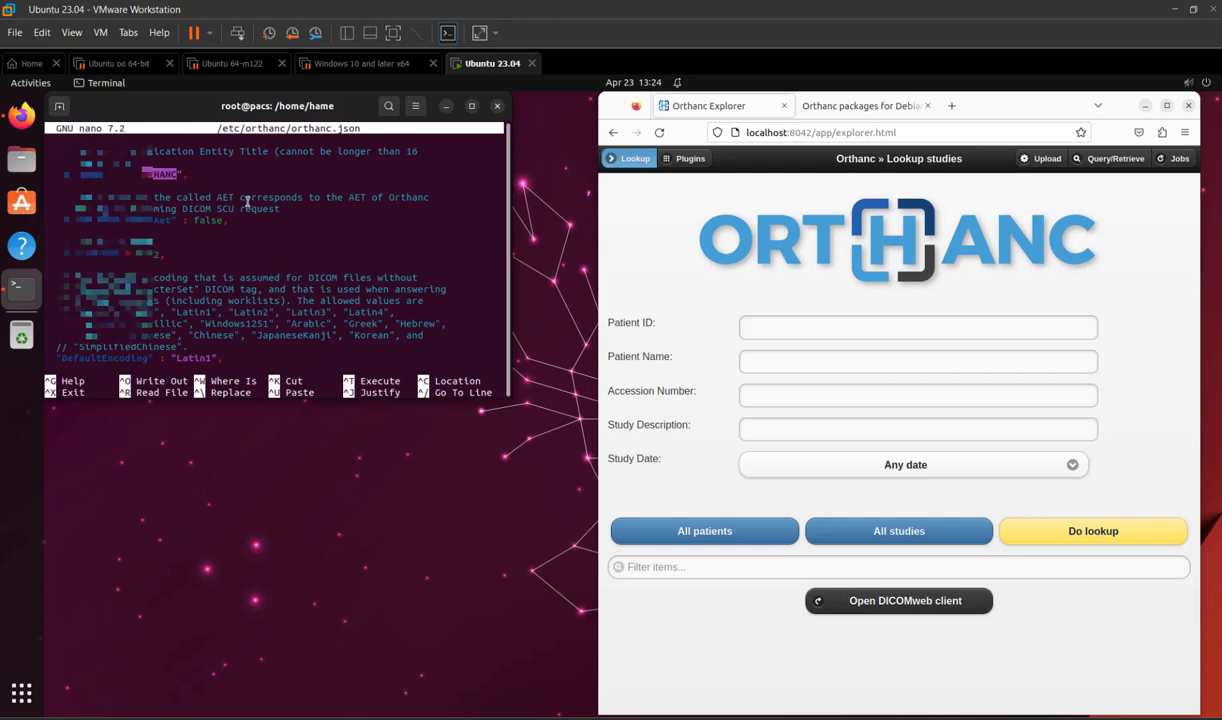
{"action": "key", "text": "ctrl+x"}
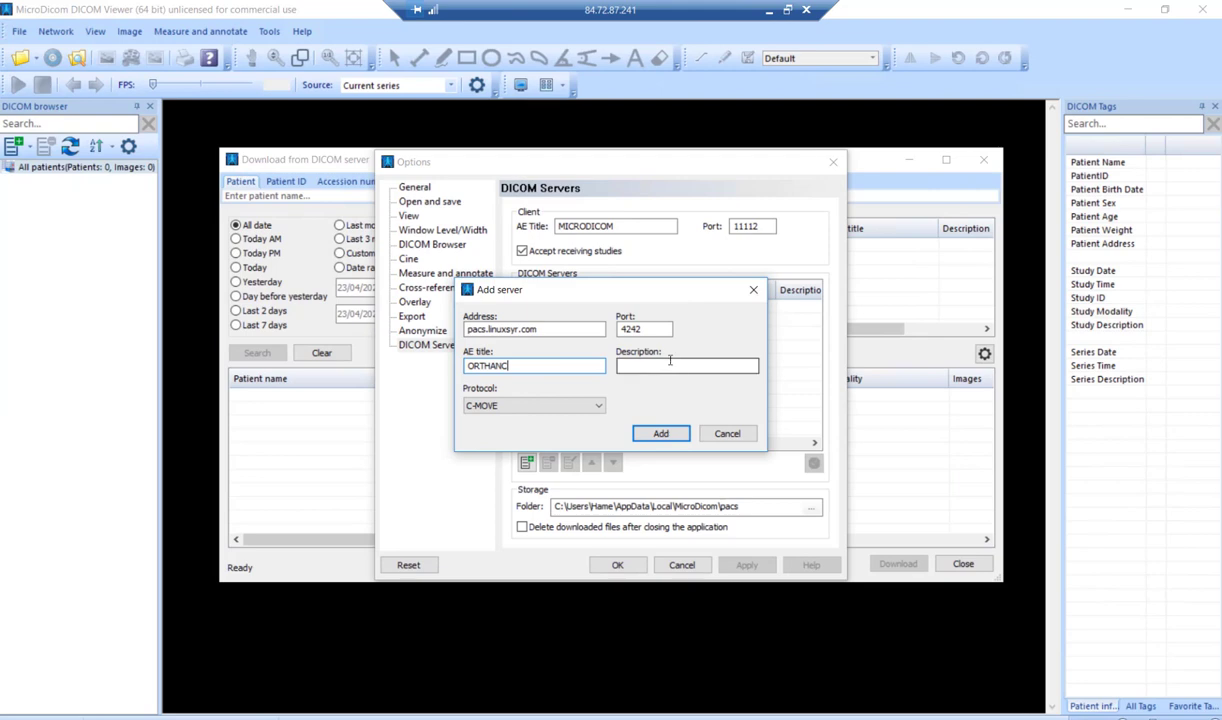
Back in MicroDicom, describe the server as "or", add it, apply the options, and close the Download from DICOM server window.
{"action": "left_click", "coordinate": [667, 364]}
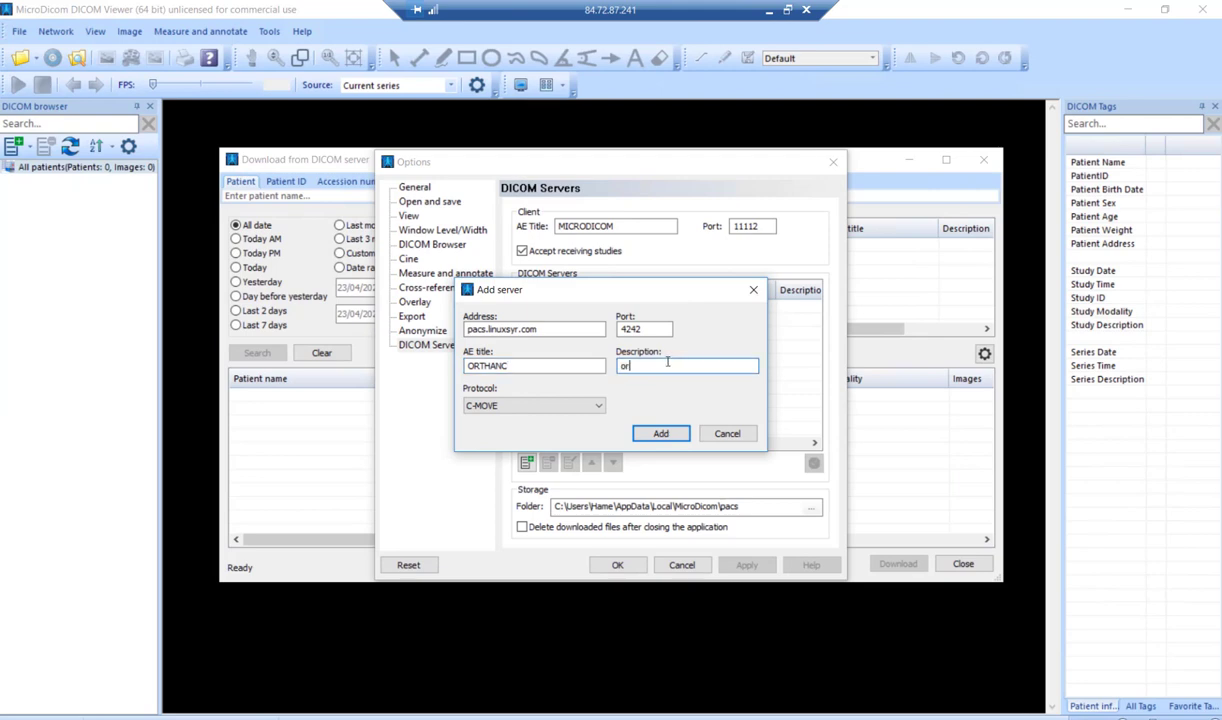
{"action": "left_click", "coordinate": [659, 435]}
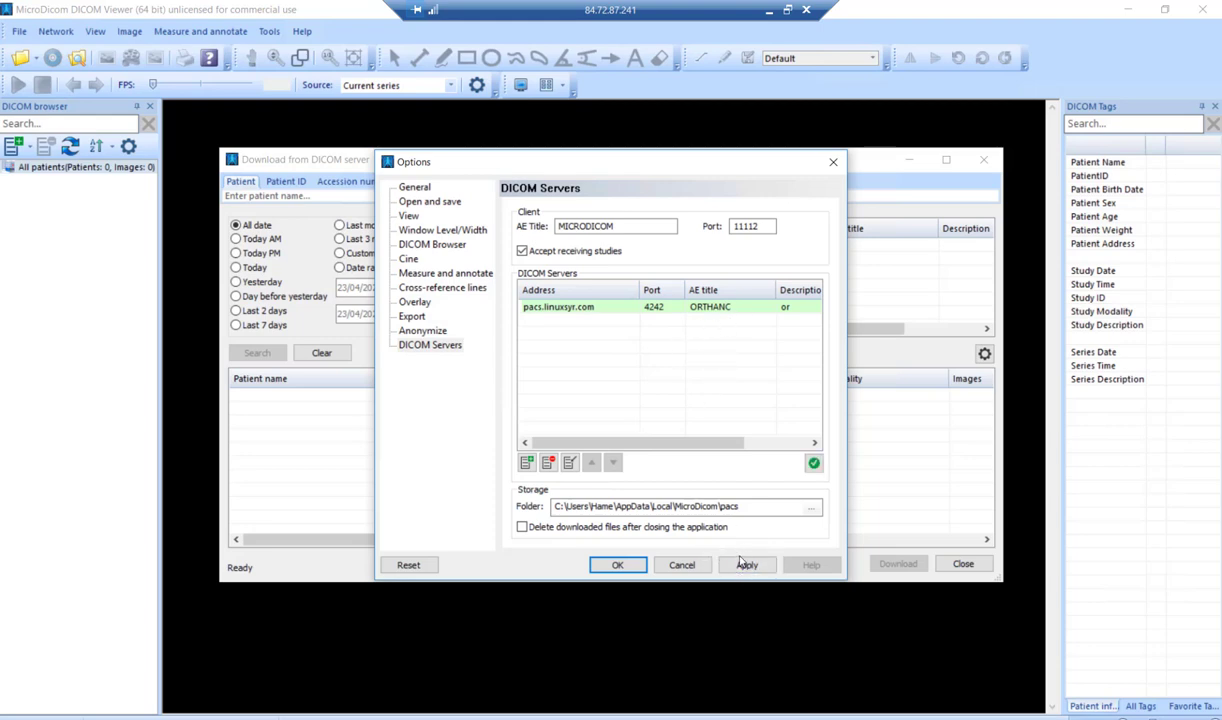
{"action": "left_click", "coordinate": [745, 565]}
{"action": "left_click", "coordinate": [617, 565]}
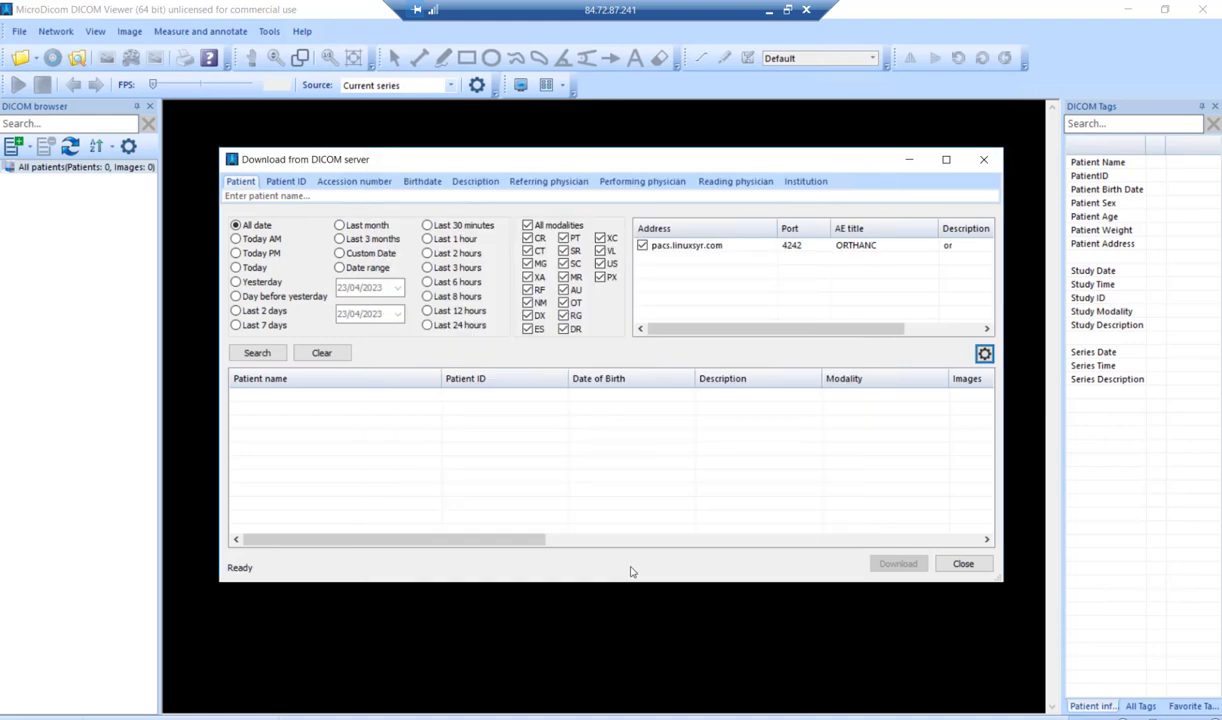
{"action": "left_click", "coordinate": [983, 159]}
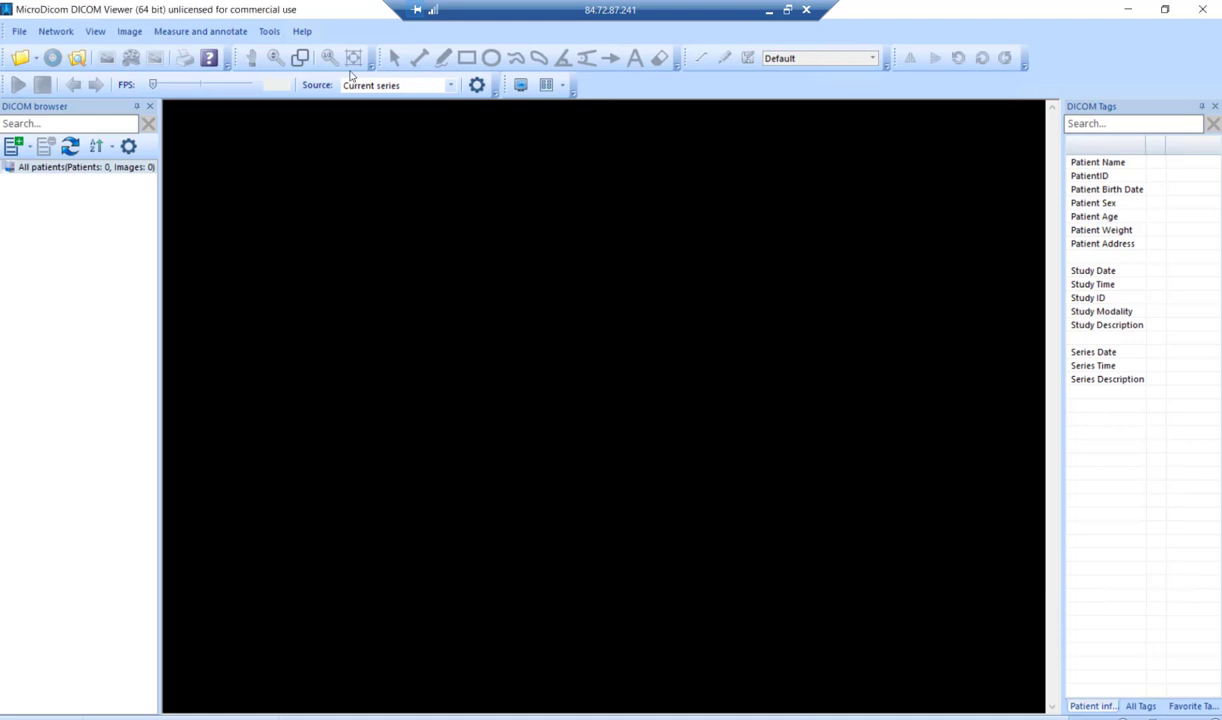
Open all the image files from the MR3 folder under 20010101 in the first patient folder in Downloads.
{"action": "left_click", "coordinate": [34, 58]}
{"action": "left_click", "coordinate": [53, 84]}
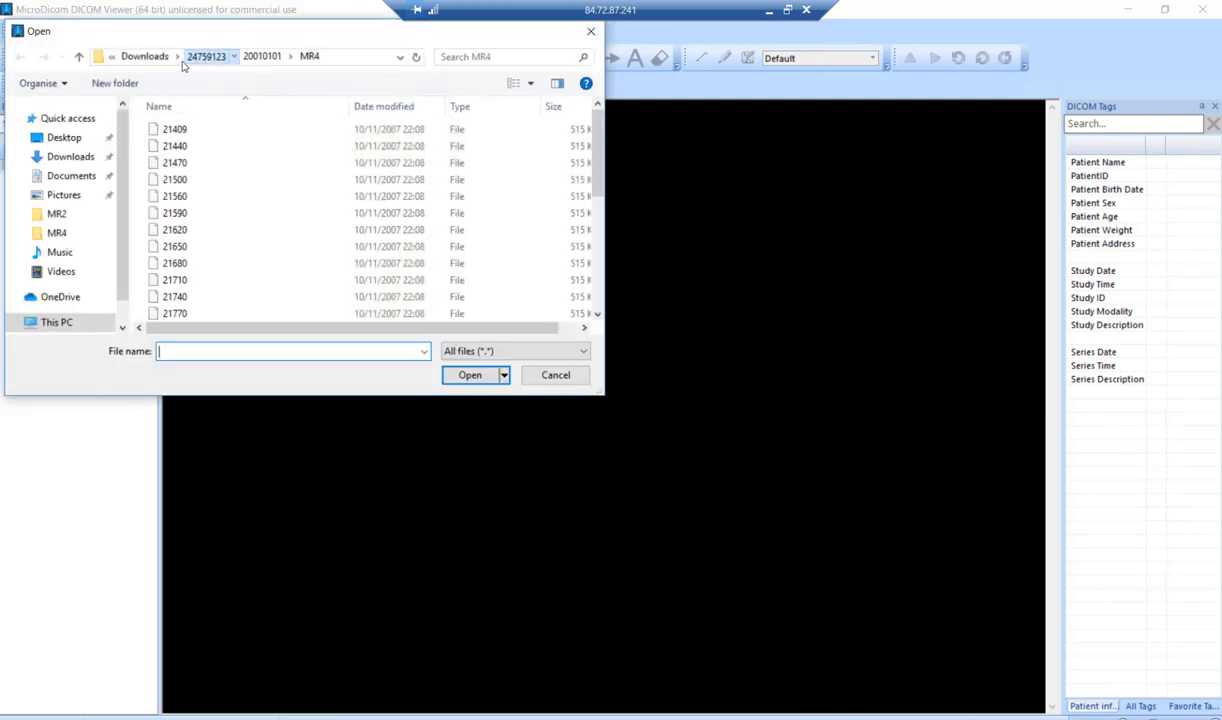
{"action": "left_click", "coordinate": [205, 56]}
{"action": "left_click", "coordinate": [195, 57]}
{"action": "double_click", "coordinate": [188, 127]}
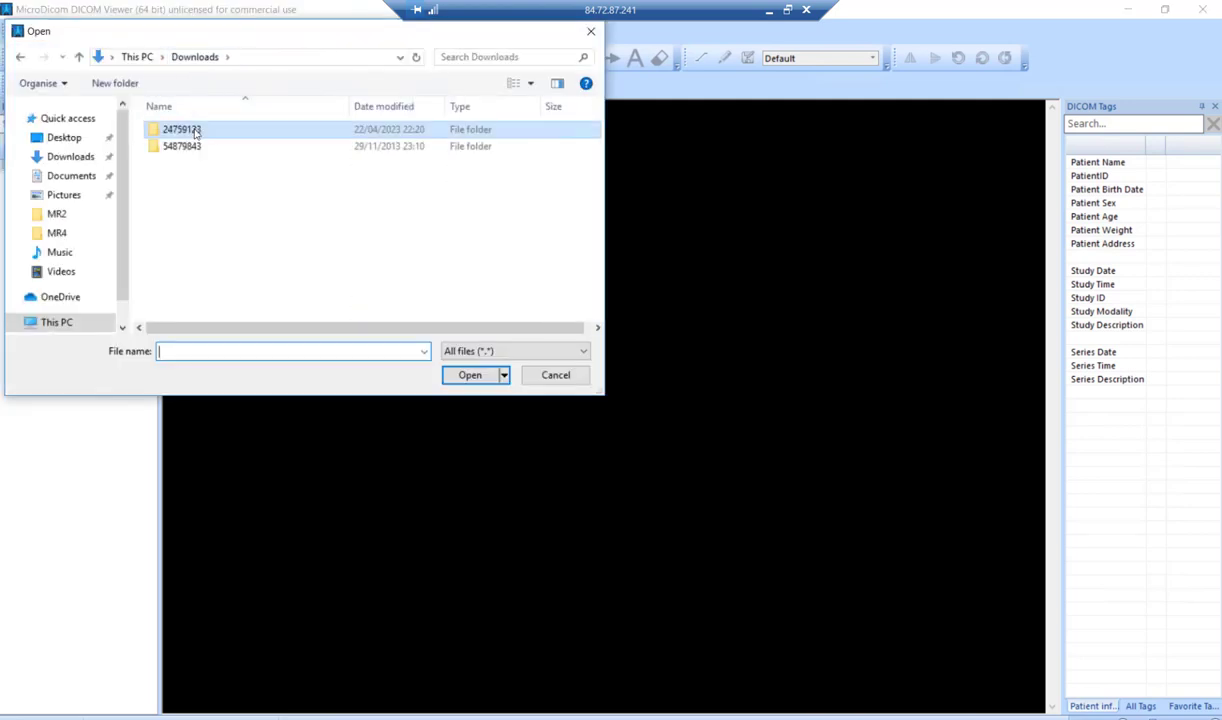
{"action": "double_click", "coordinate": [218, 134]}
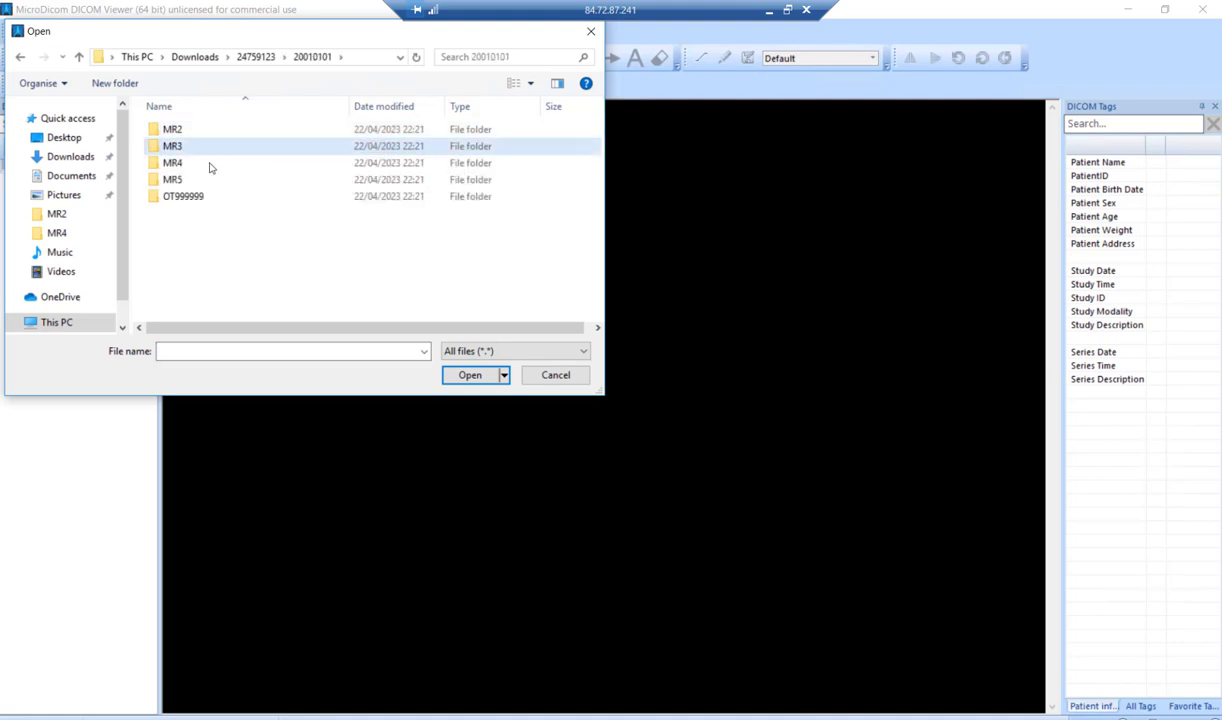
{"action": "double_click", "coordinate": [182, 142]}
{"action": "key", "text": "ctrl+a"}
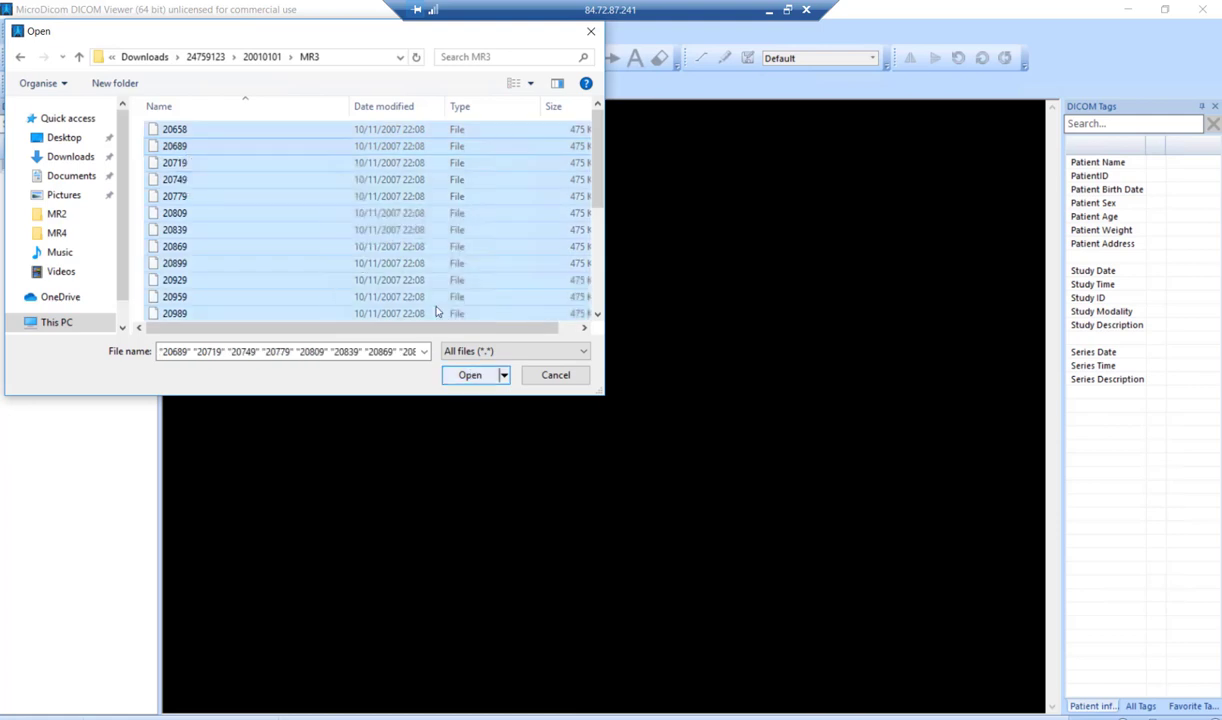
{"action": "left_click", "coordinate": [462, 377]}
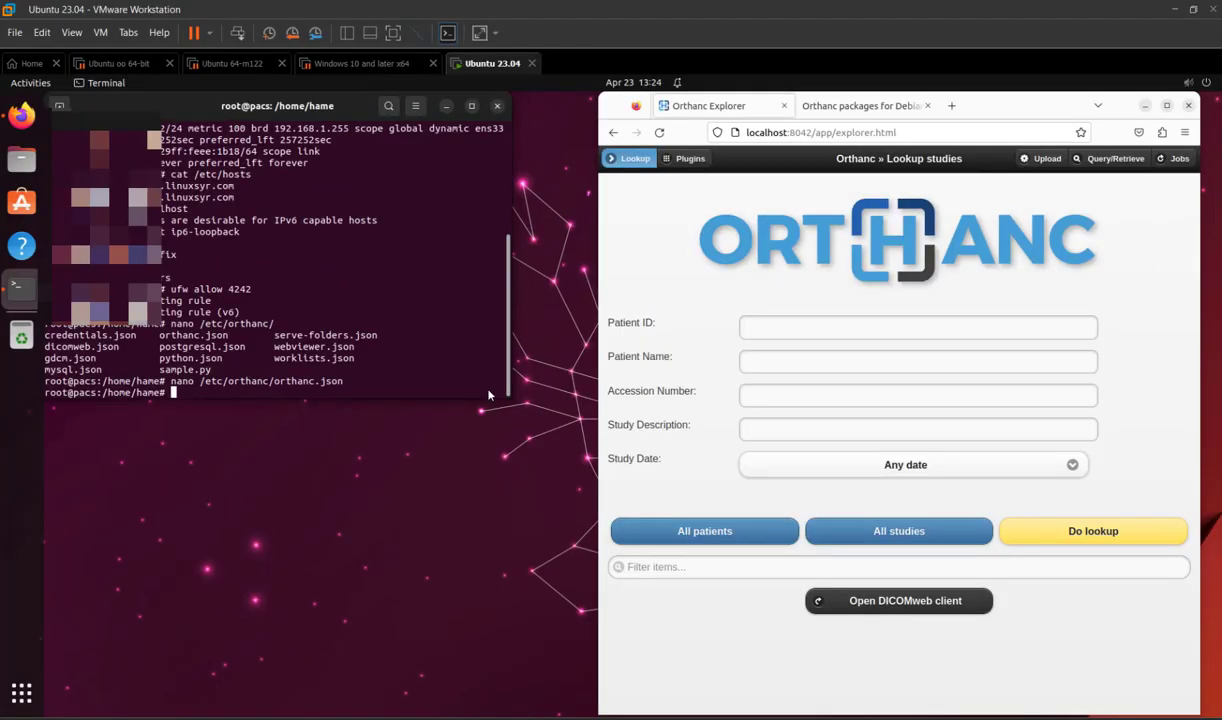
Look up the studies in Orthanc Explorer, and send only image 20689 from MicroDicom to the ORTHANC PACS at pacs.linuxsyr.com:4242.
{"action": "left_click", "coordinate": [1068, 535]}
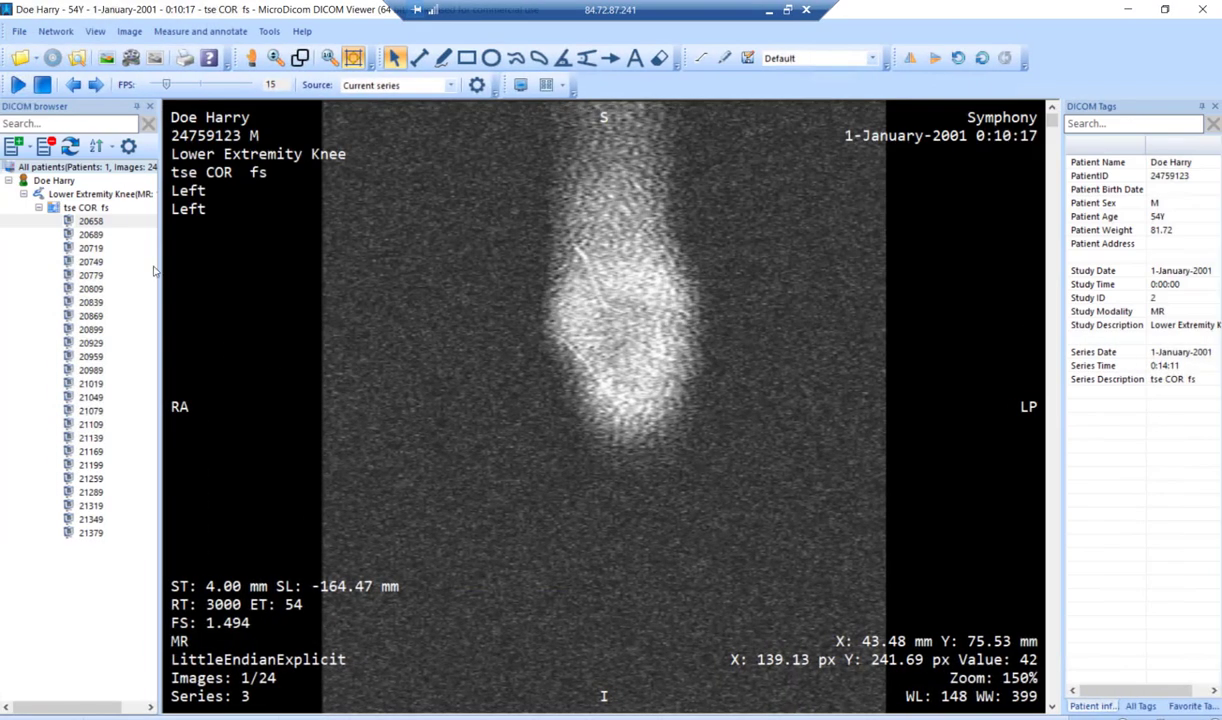
{"action": "left_click", "coordinate": [80, 238]}
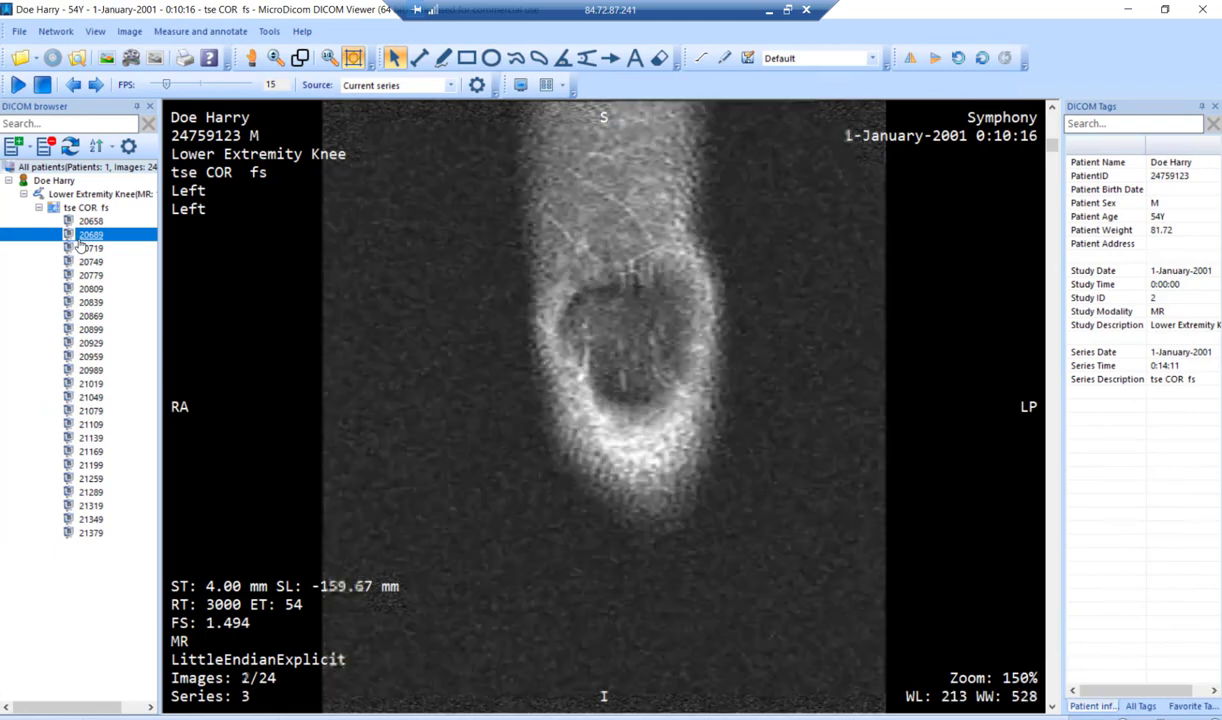
{"action": "right_click", "coordinate": [80, 241]}
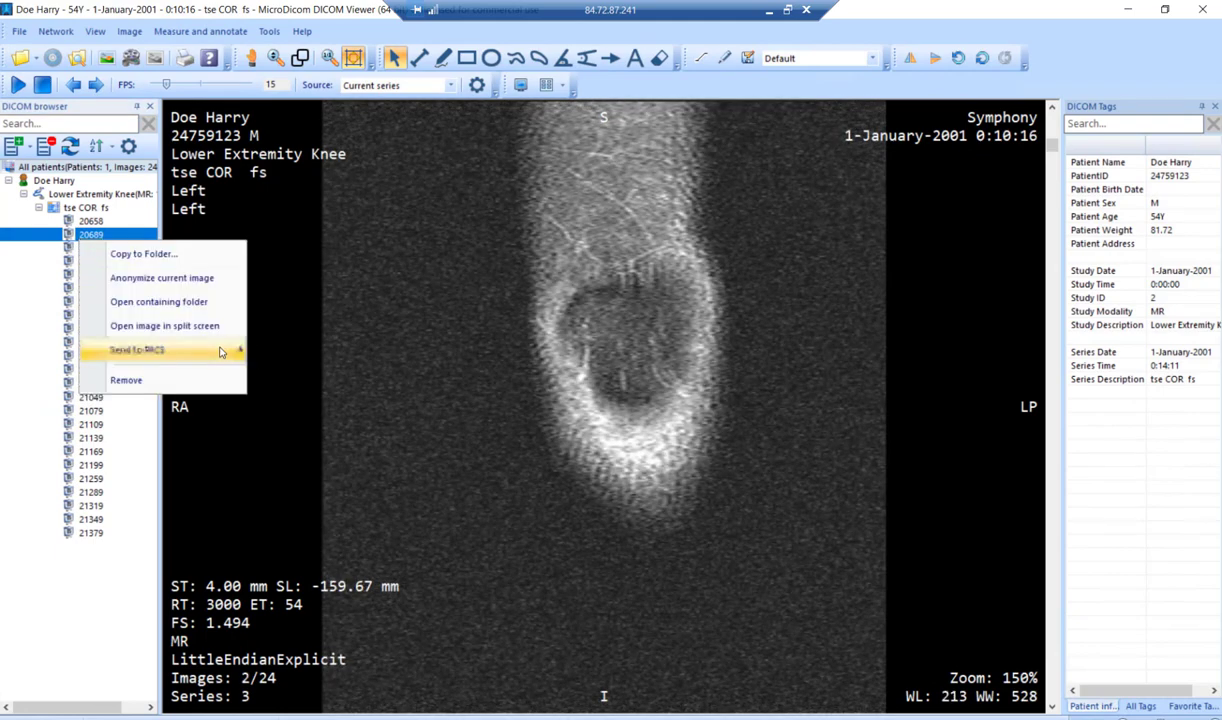
{"action": "mouse_move", "coordinate": [221, 350]}
{"action": "mouse_move", "coordinate": [321, 352]}
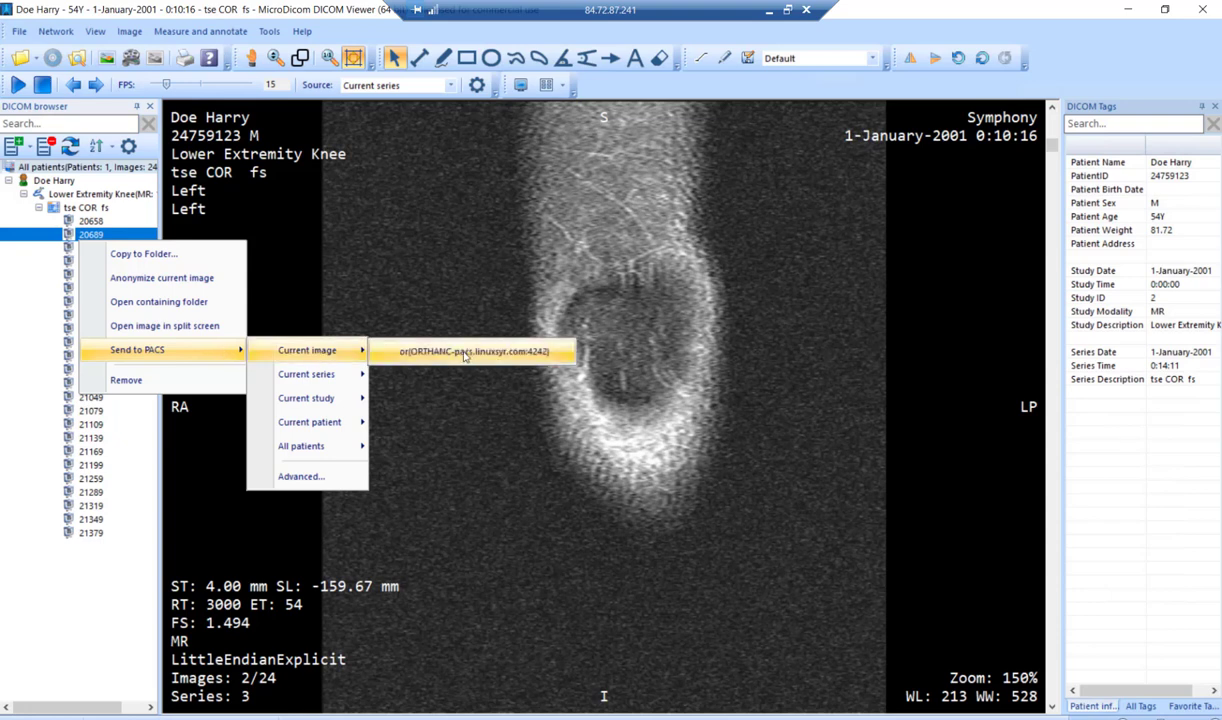
{"action": "left_click", "coordinate": [485, 353]}
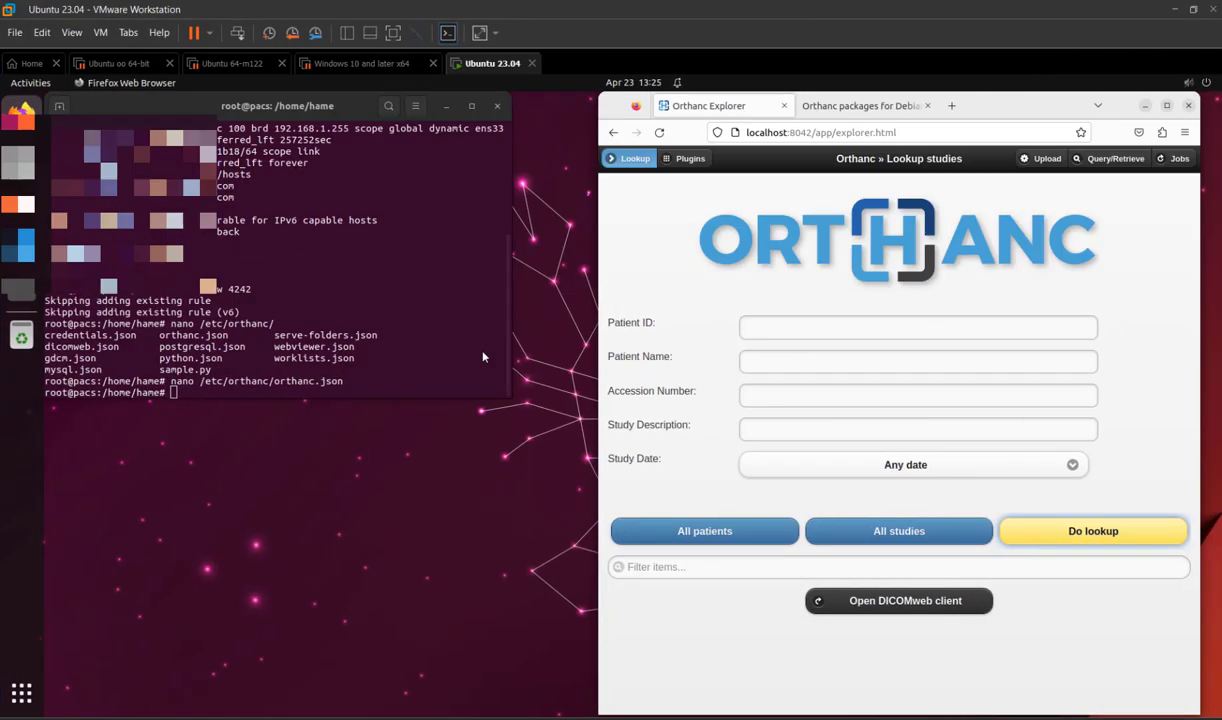
Look up the studies in Orthanc Explorer again and examine the DICOM tags of Instance 2 in the knee study's tse COR fs series.
{"action": "left_click", "coordinate": [1081, 542]}
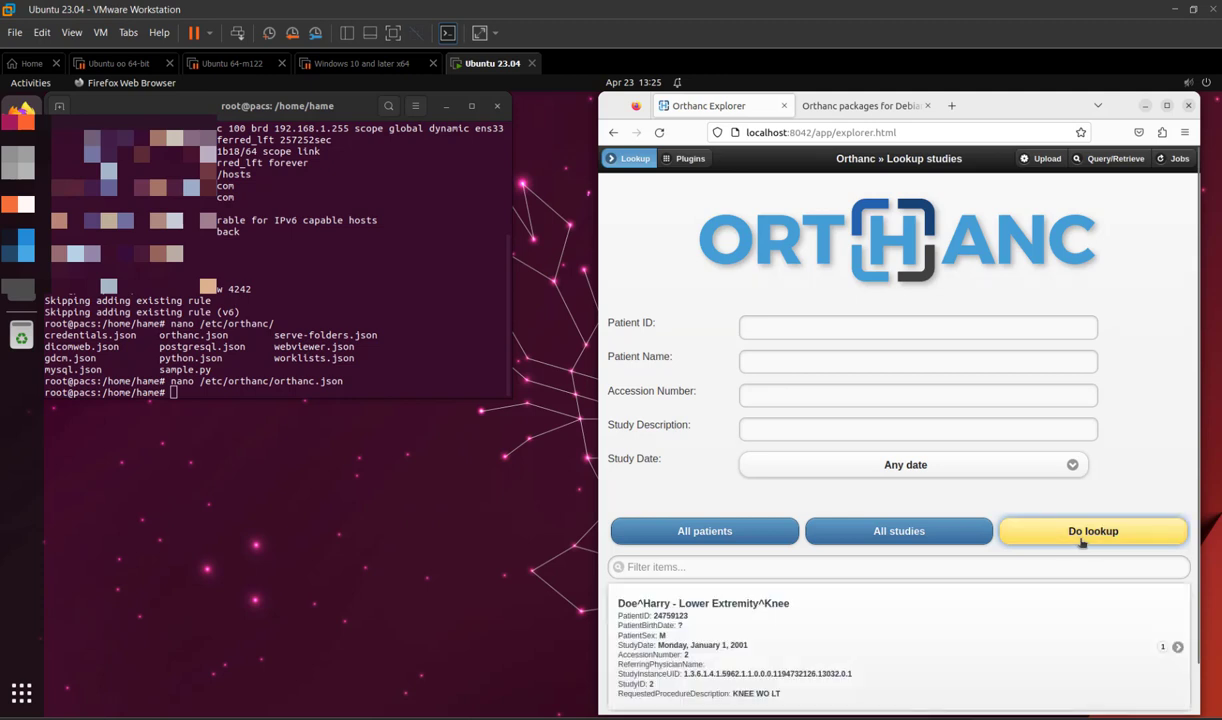
{"action": "scroll", "coordinate": [954, 590], "scroll_direction": "down", "scroll_amount": 1}
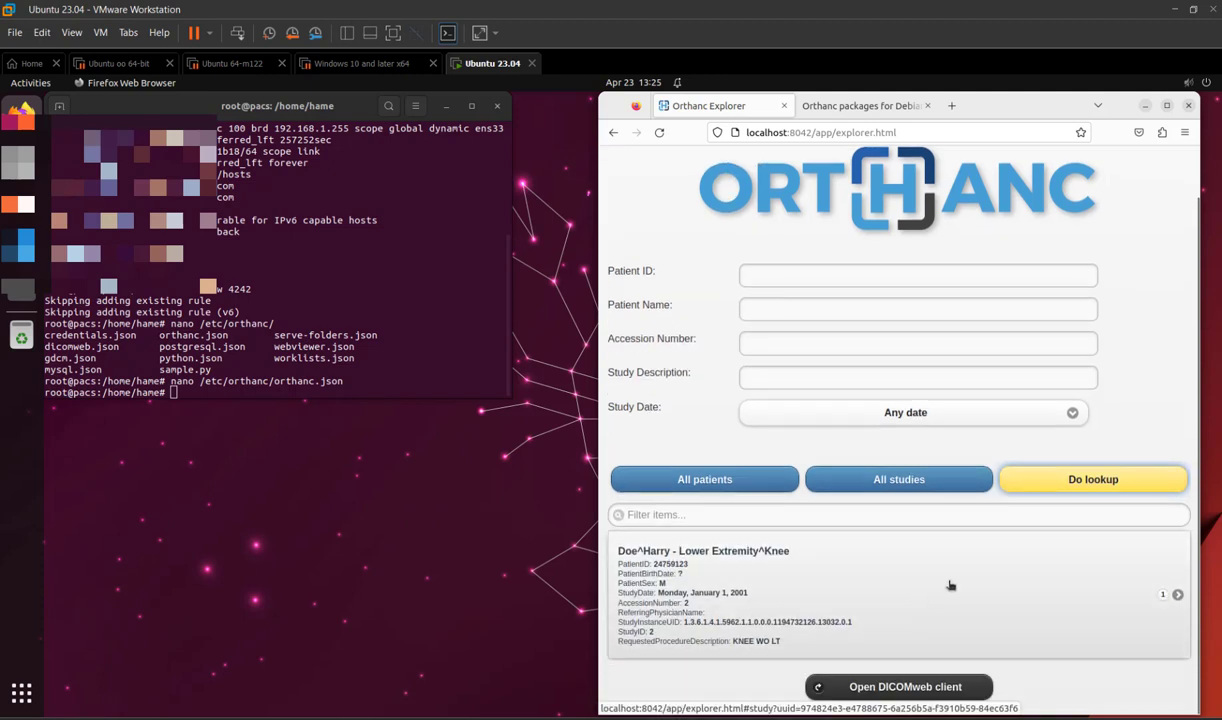
{"action": "left_click", "coordinate": [950, 590]}
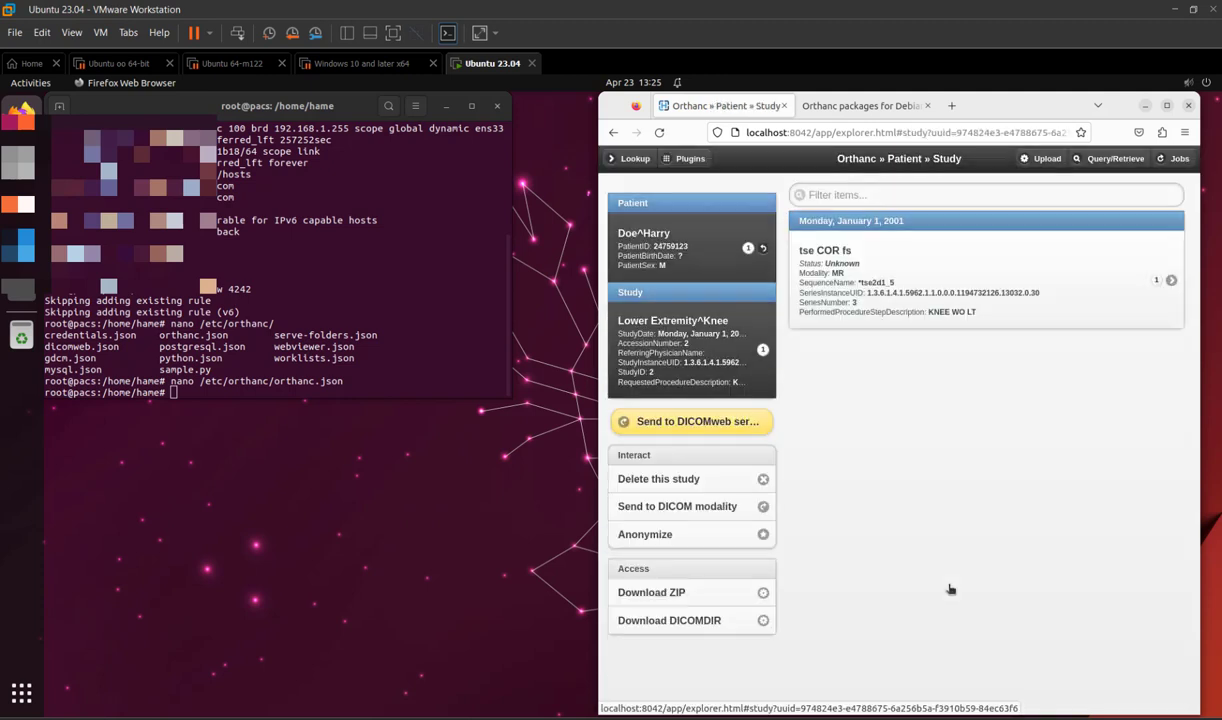
{"action": "left_click", "coordinate": [1062, 298]}
{"action": "left_click", "coordinate": [1023, 267]}
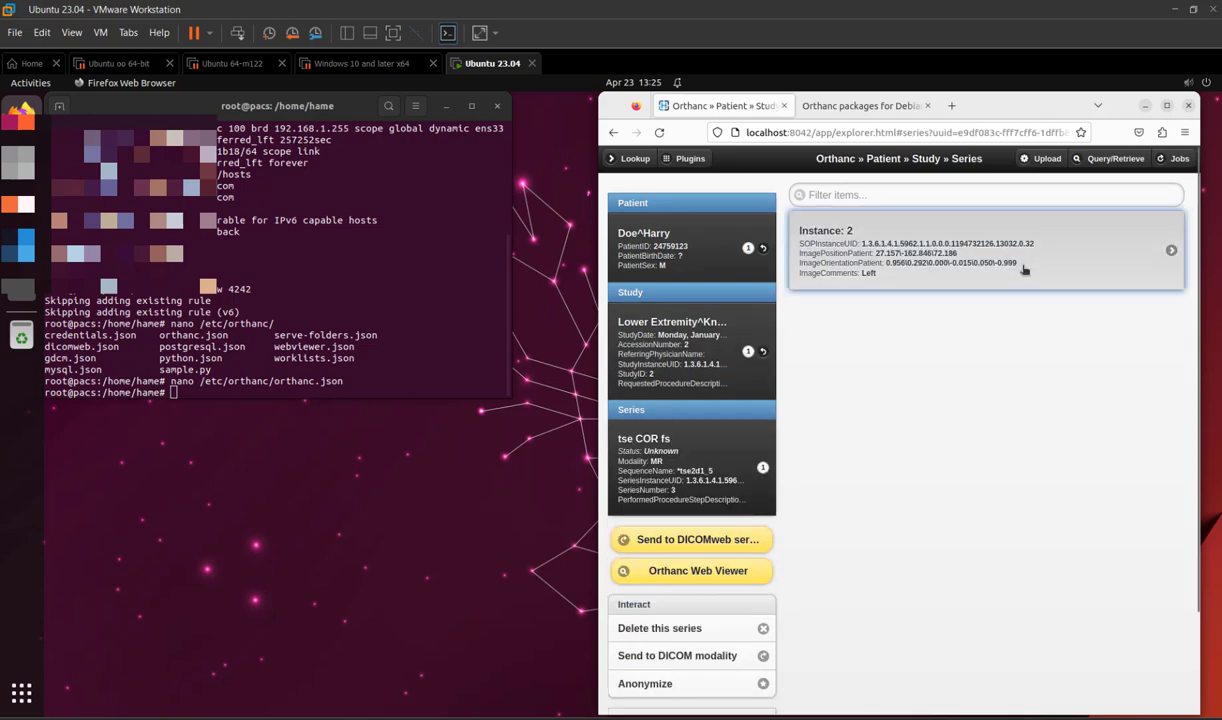
{"action": "scroll", "coordinate": [1008, 418], "scroll_direction": "down", "scroll_amount": 15}
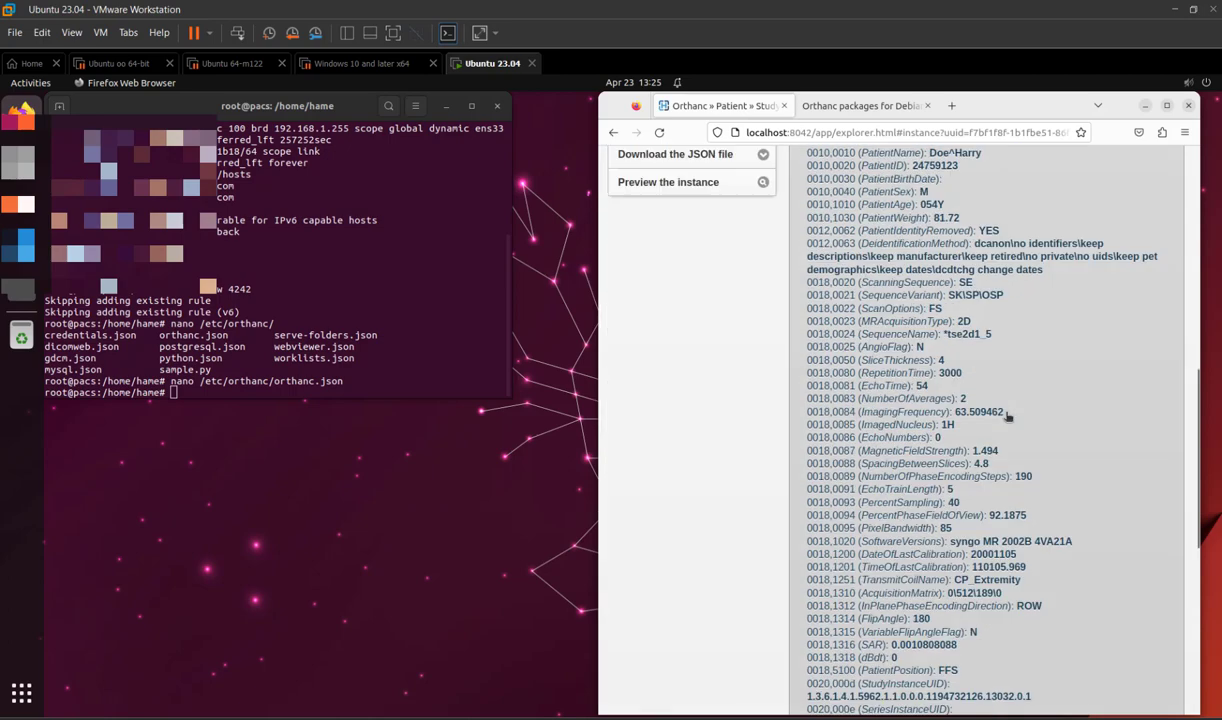
{"action": "scroll", "coordinate": [1008, 418], "scroll_direction": "up", "scroll_amount": 15}
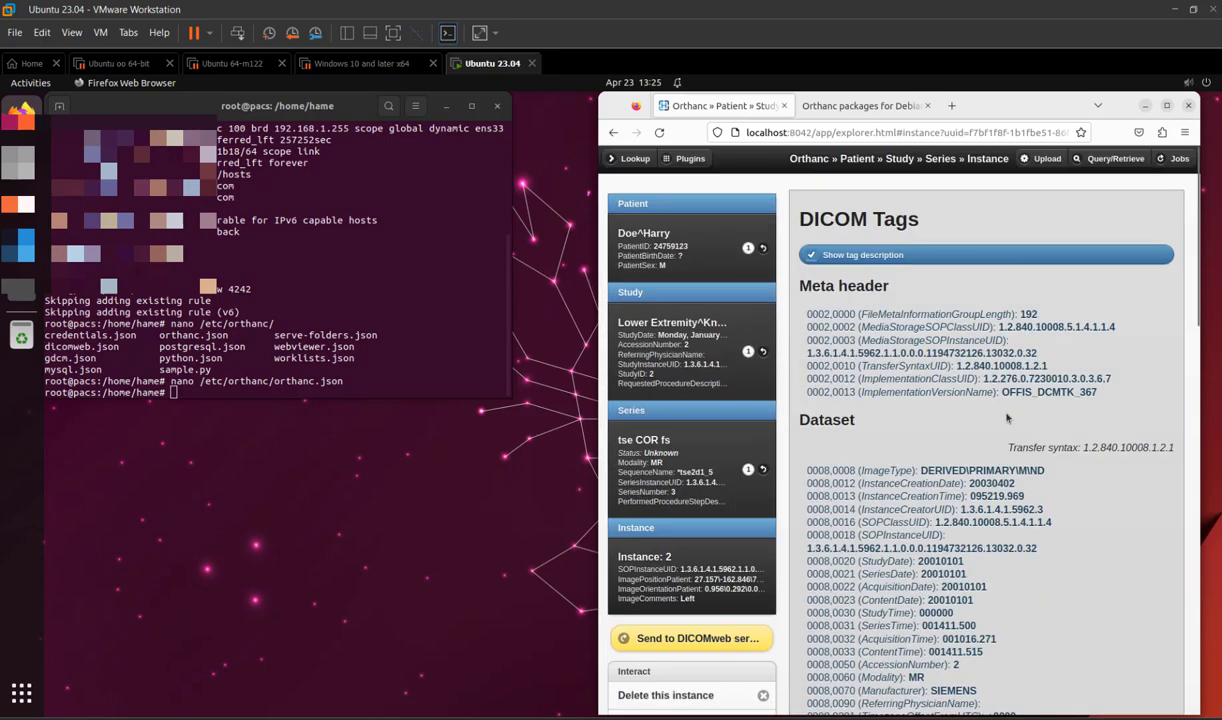
View the list of Orthanc plugins and return to the study lookup page.
{"action": "left_click", "coordinate": [688, 158]}
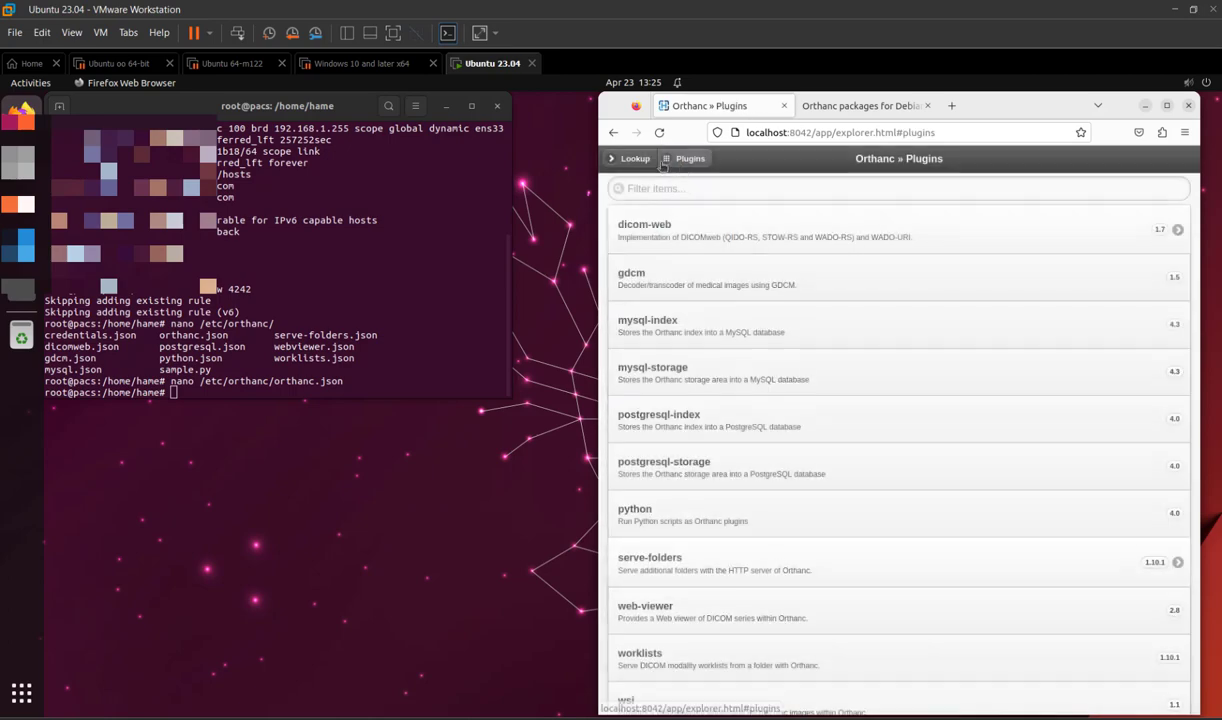
{"action": "left_click", "coordinate": [645, 162]}
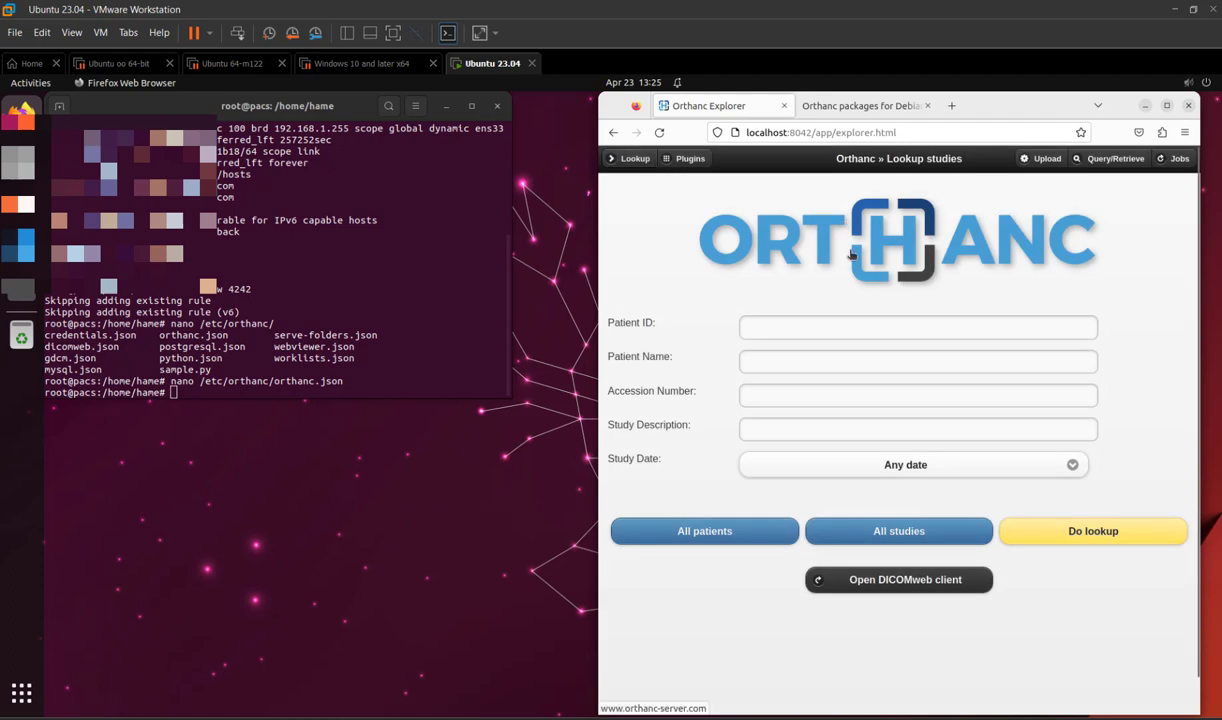
Look up all studies on the Orthanc server without any filters and review the listed knee study.
{"action": "left_click", "coordinate": [1092, 533]}
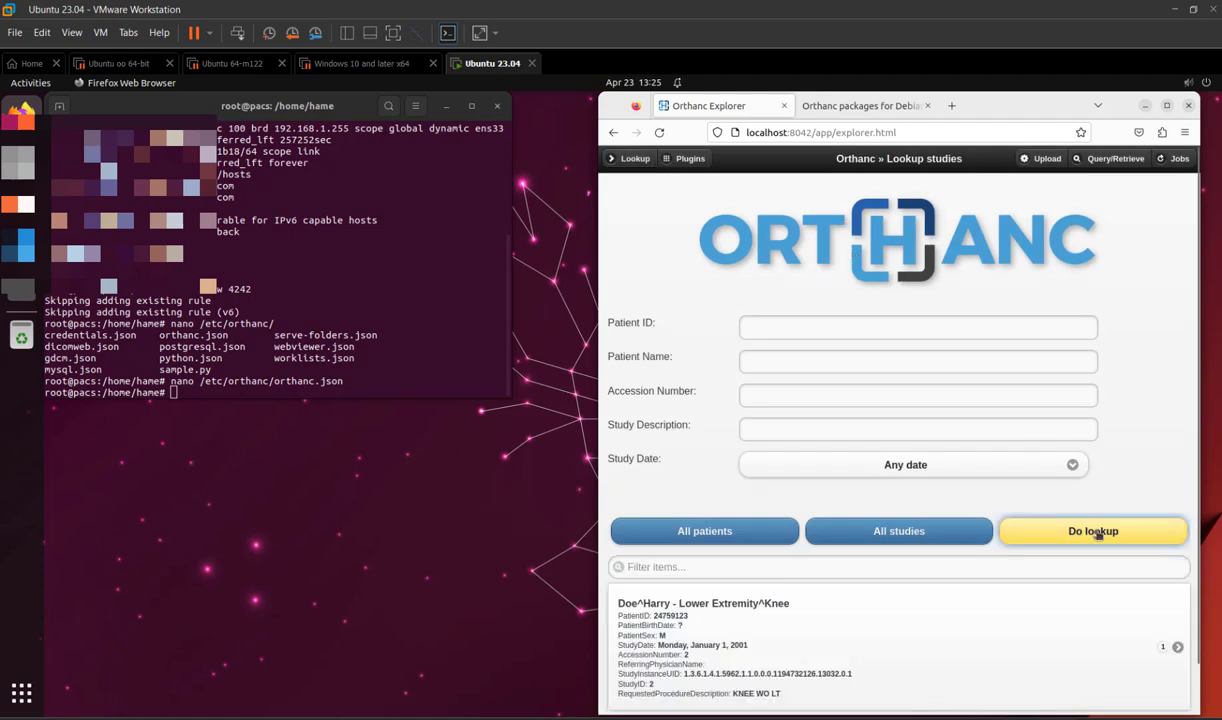
{"action": "scroll", "coordinate": [1097, 535], "scroll_direction": "down", "scroll_amount": 1}
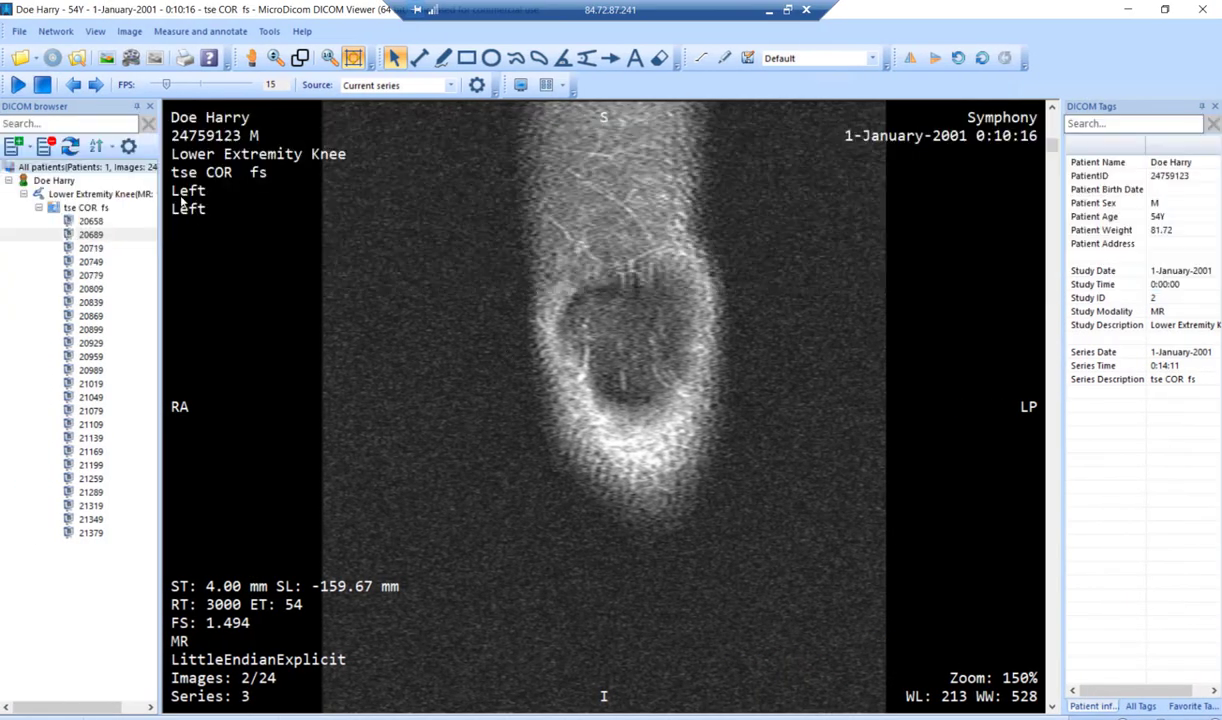
Switch to MicroDicom and browse to the second patient folder in Downloads for opening DICOM files.
{"action": "left_click", "coordinate": [22, 60]}
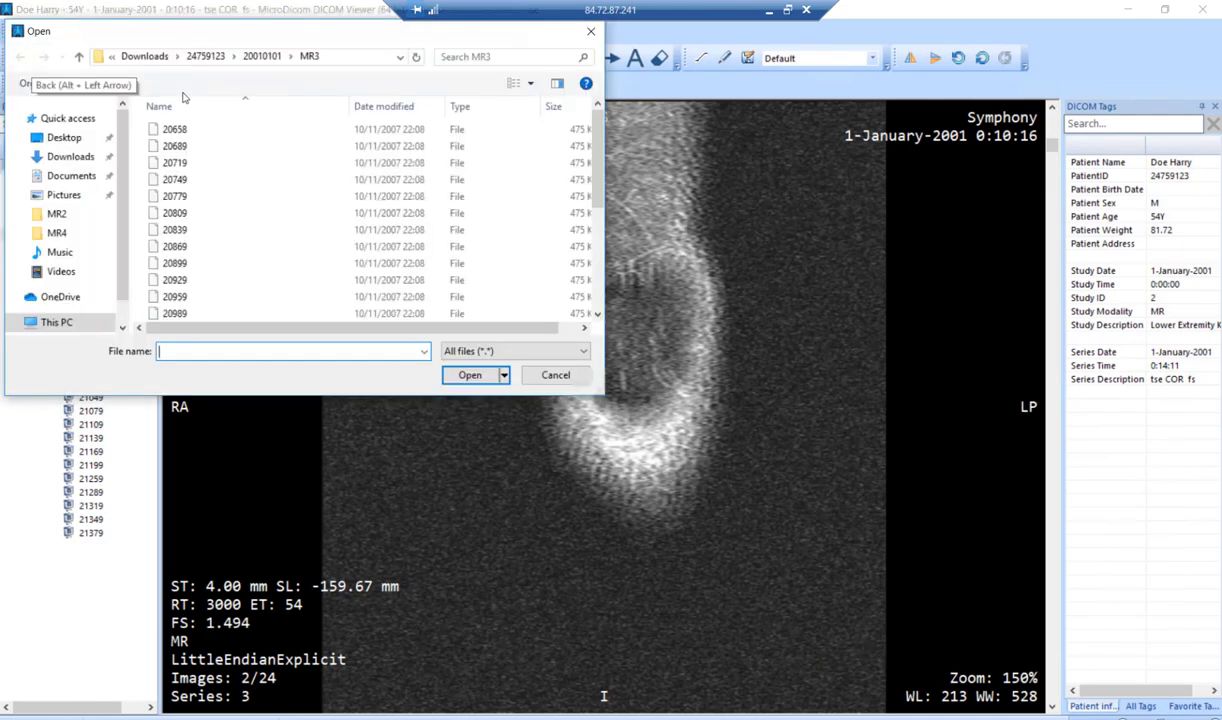
{"action": "left_click", "coordinate": [207, 57]}
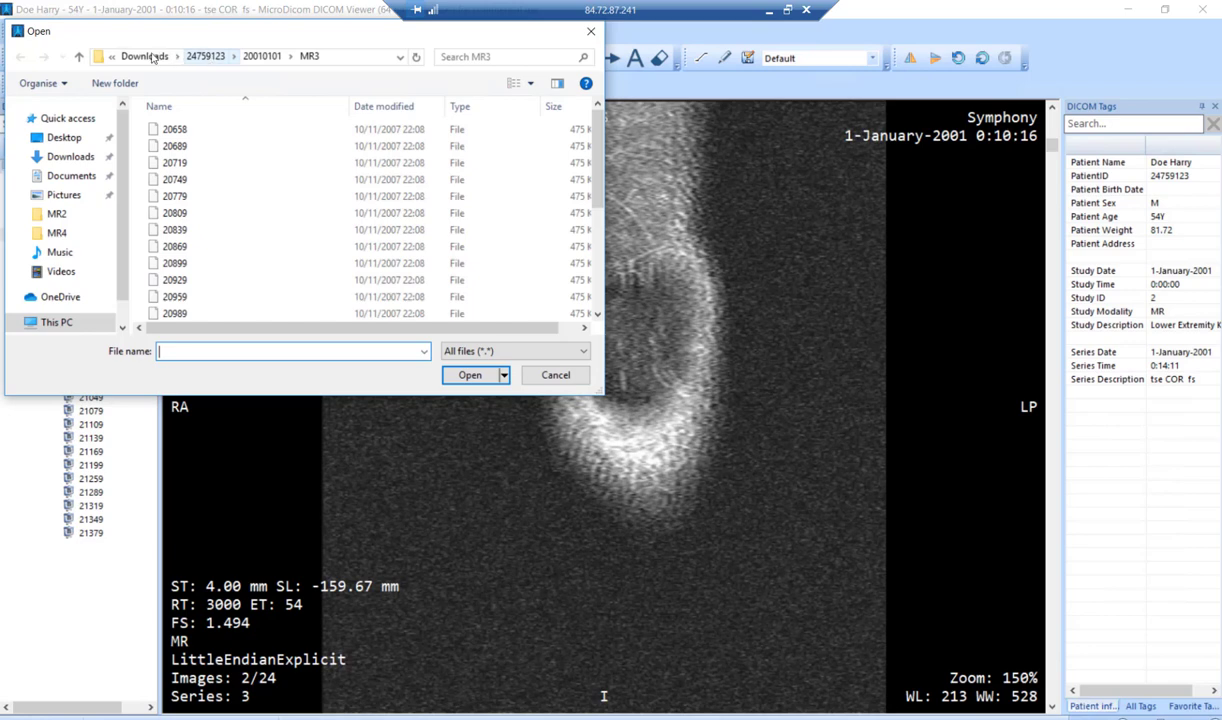
{"action": "left_click", "coordinate": [155, 58]}
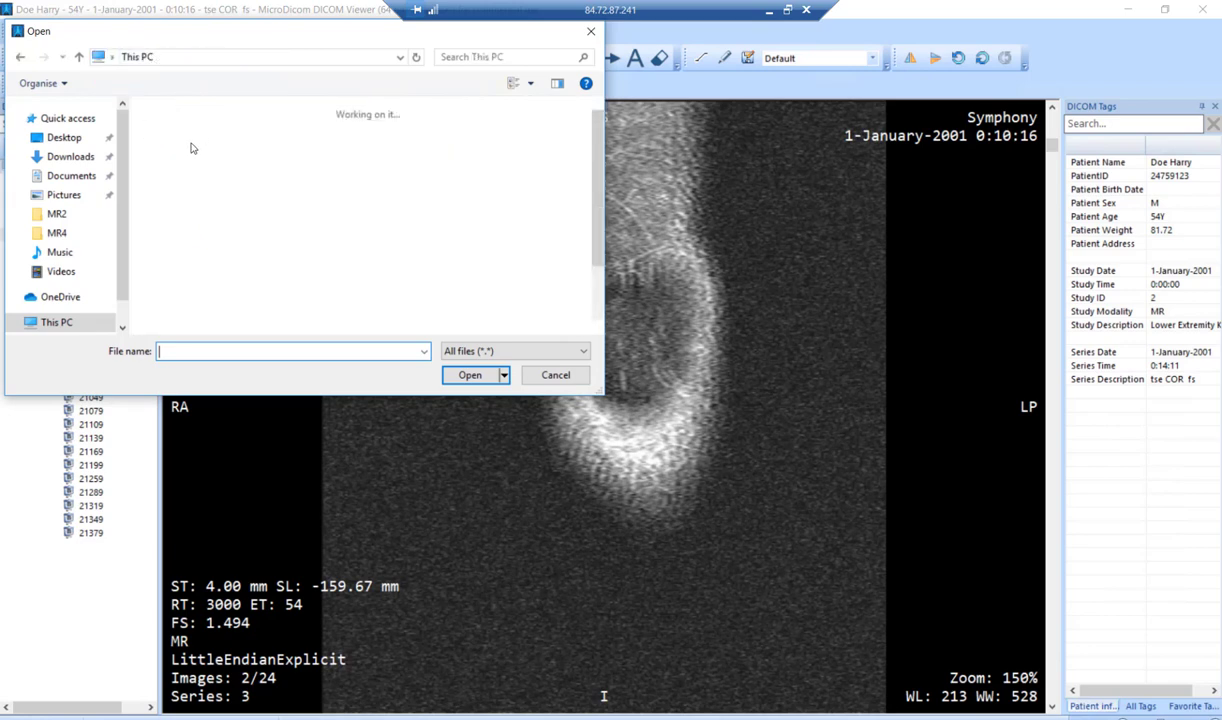
{"action": "double_click", "coordinate": [424, 193]}
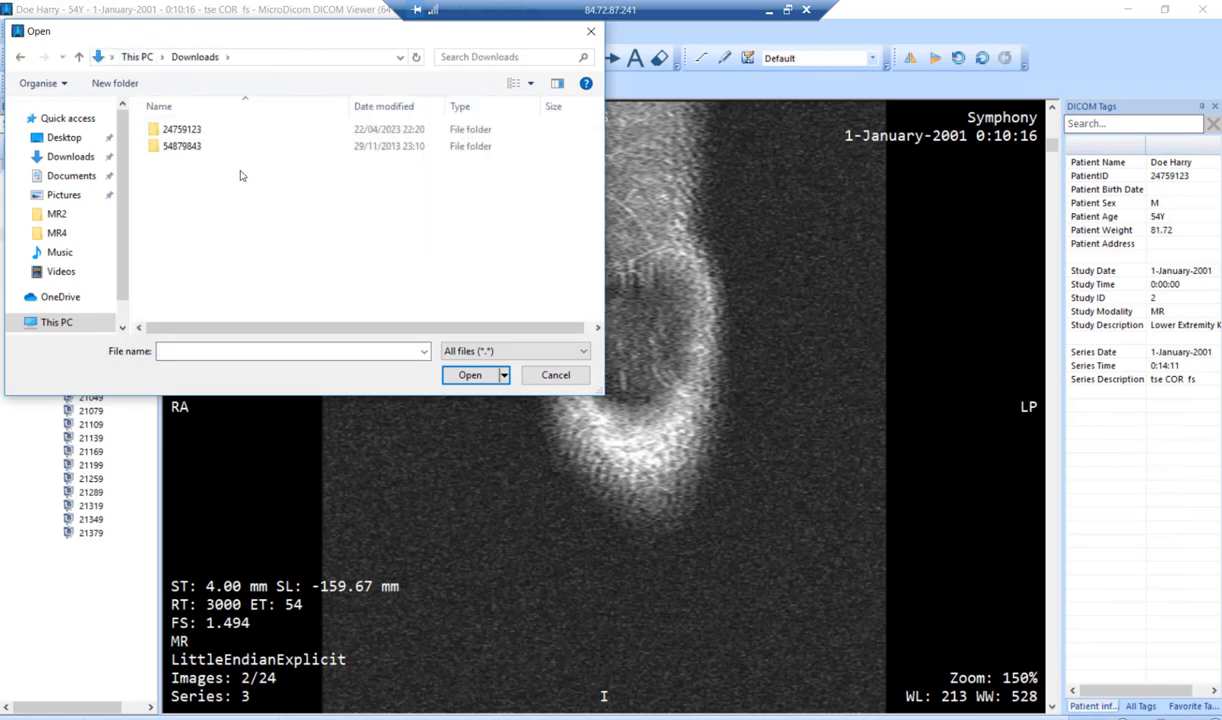
{"action": "double_click", "coordinate": [198, 147]}
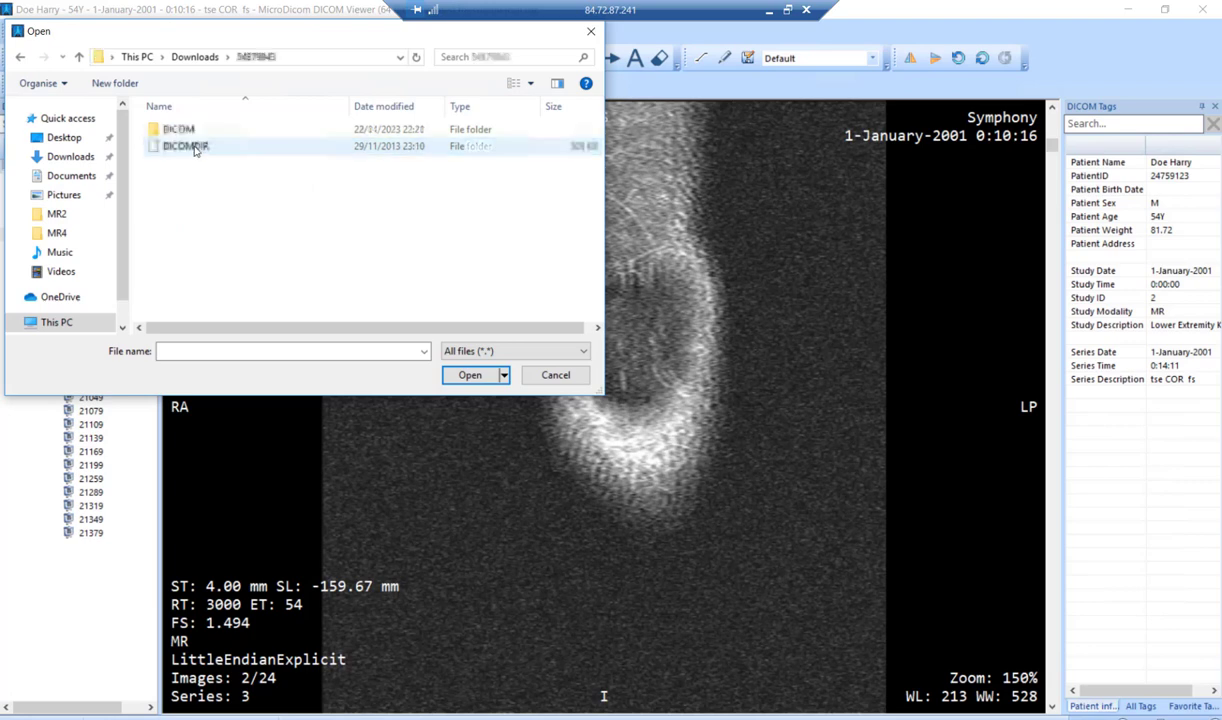